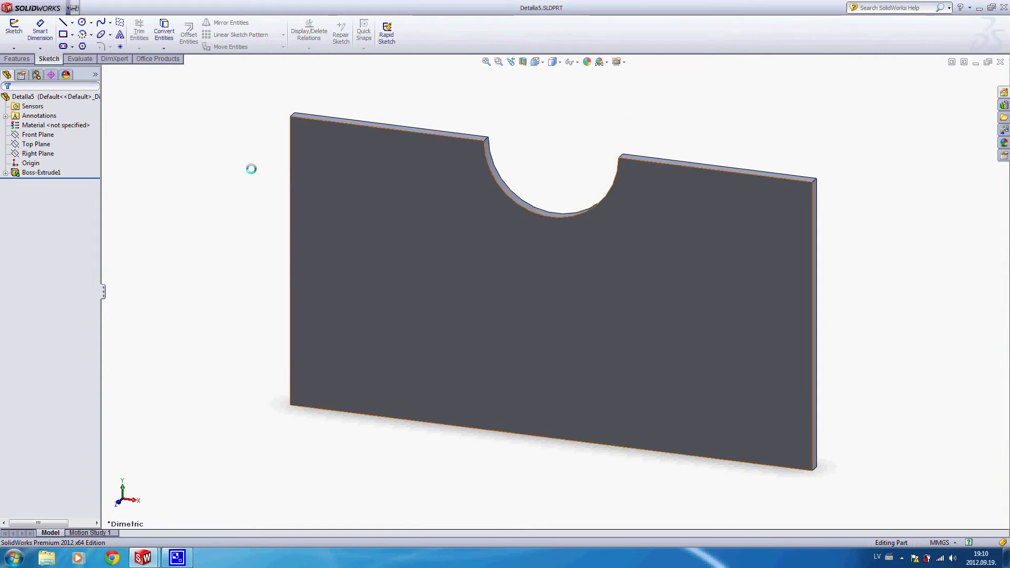
- Start an Extruded Boss/Base in Part1 with its profile sketch on the Front Plane
key("ctrl+Tab")
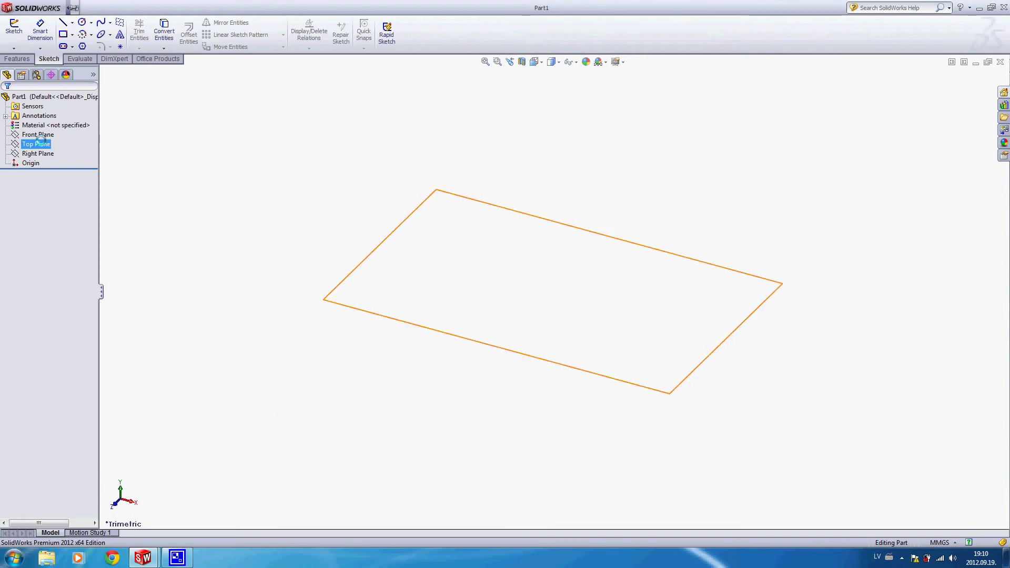
left_click(18, 58)
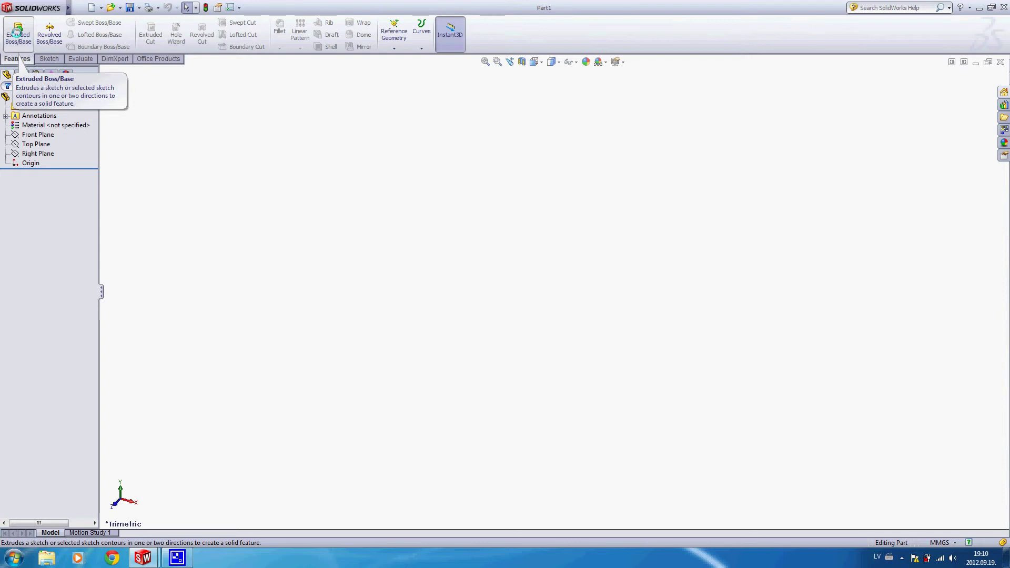
left_click(17, 32)
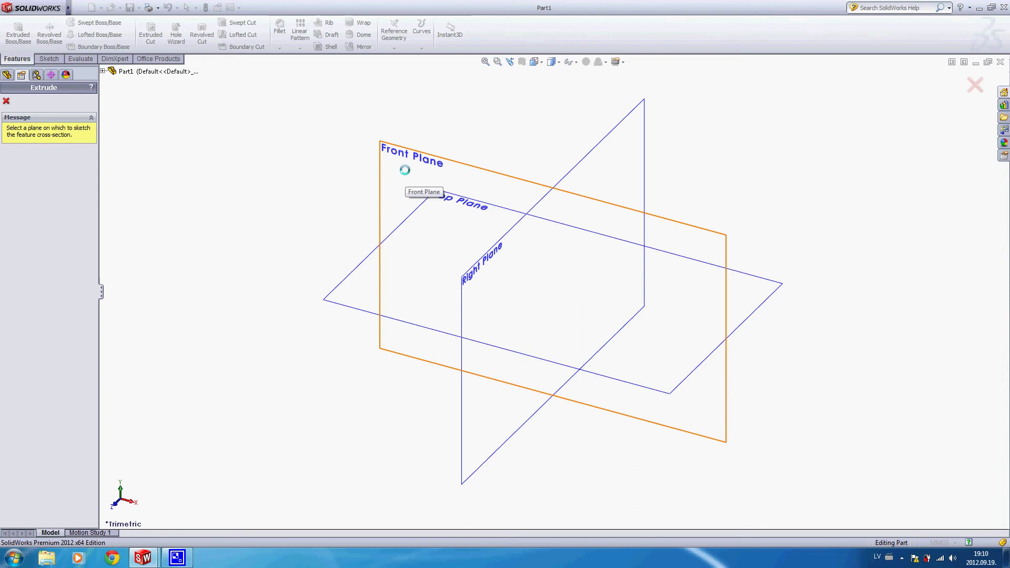
left_click(405, 170)
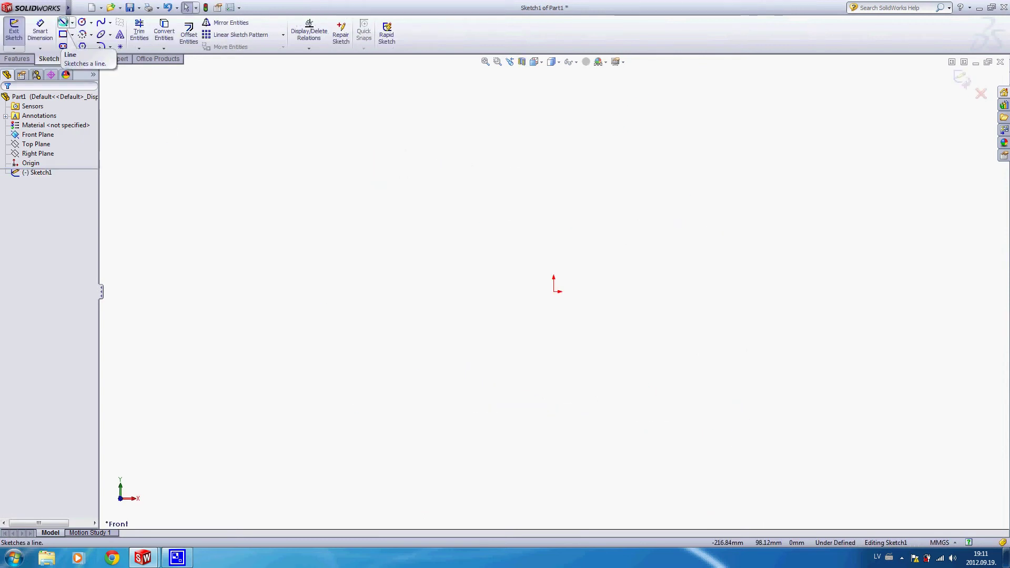
- Draw a vertical left edge and a top edge from the origin, plus a longer bottom edge
left_click(63, 22)
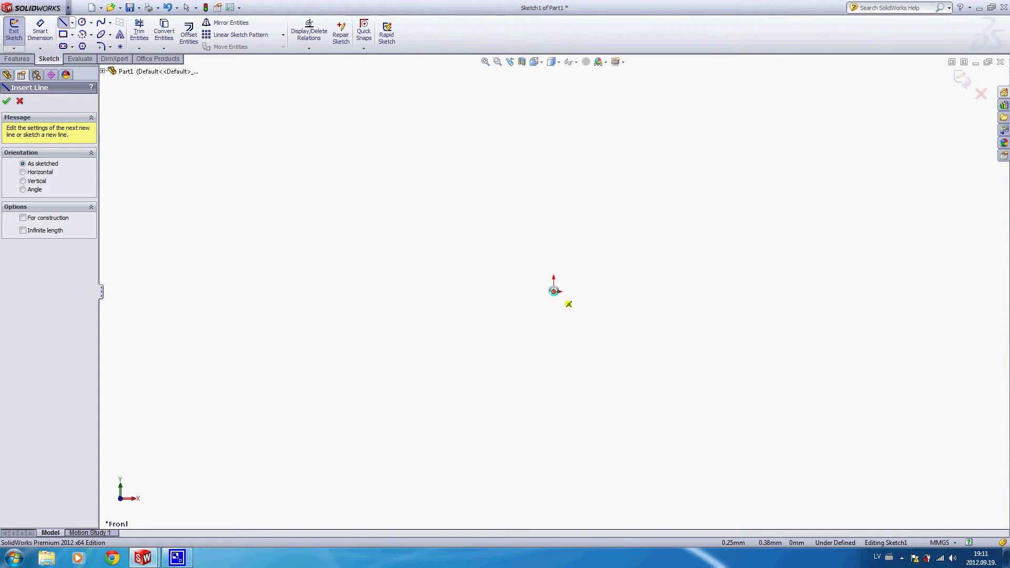
left_click(554, 291)
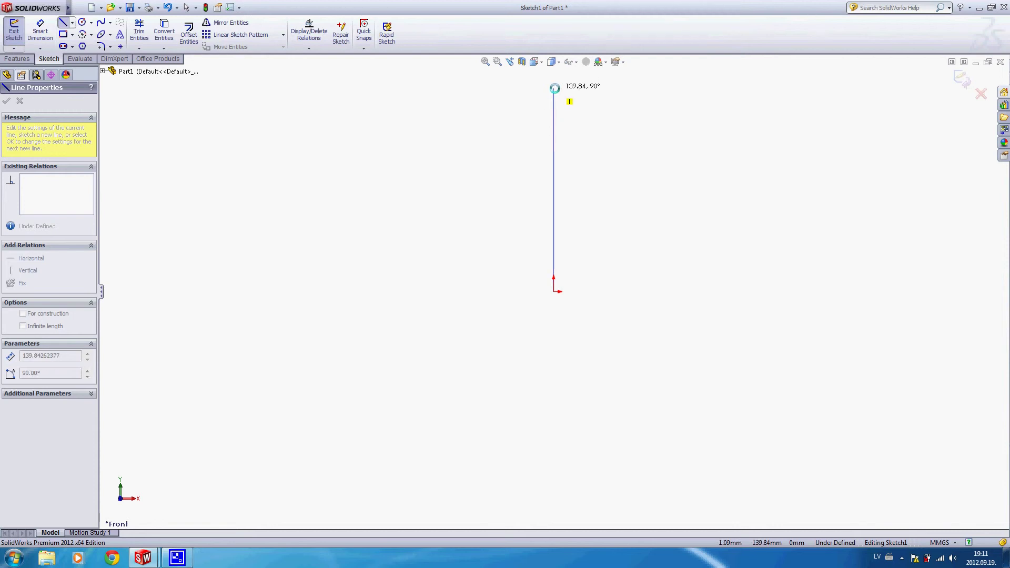
left_click(555, 88)
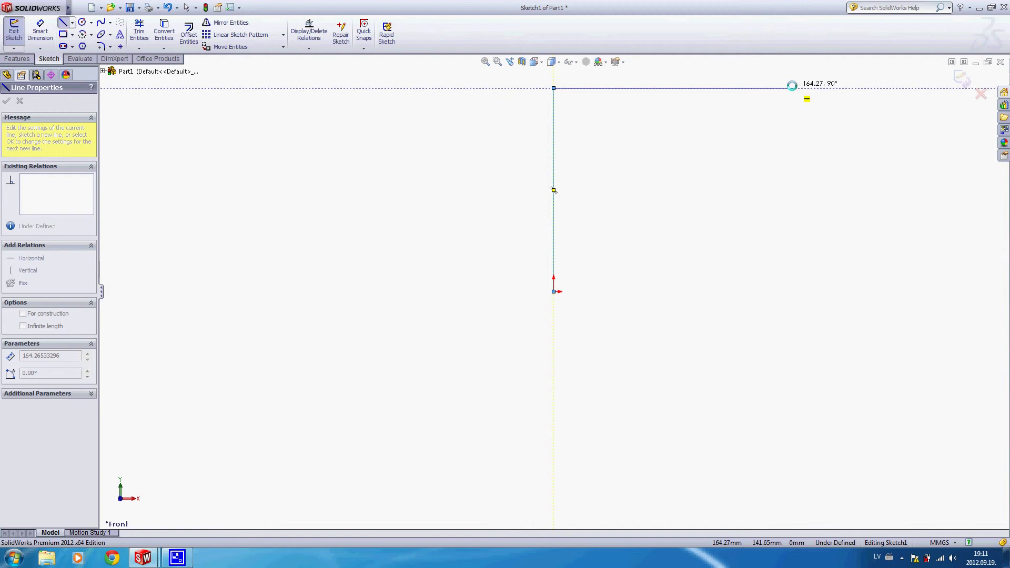
left_click(792, 88)
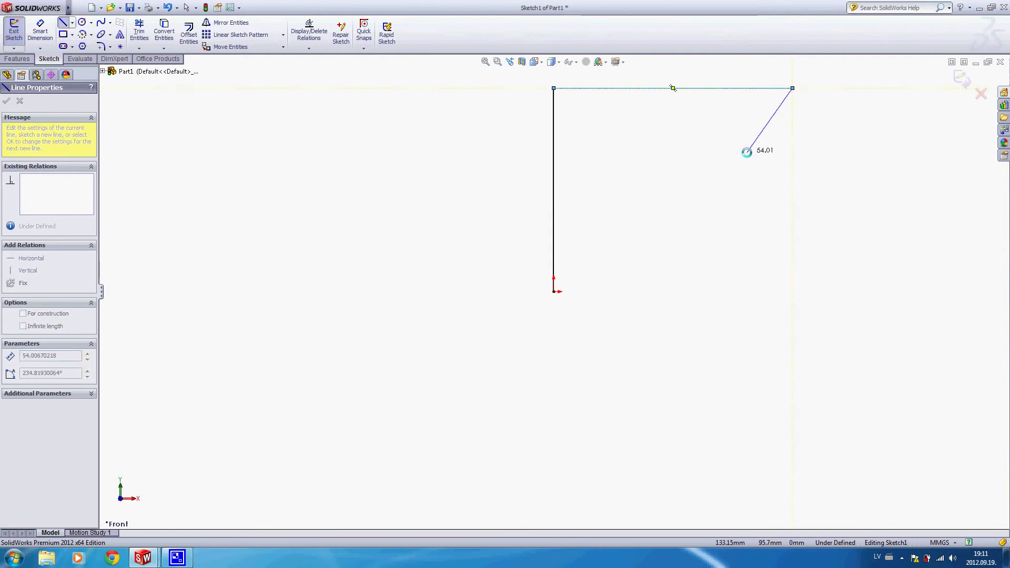
key("Escape")
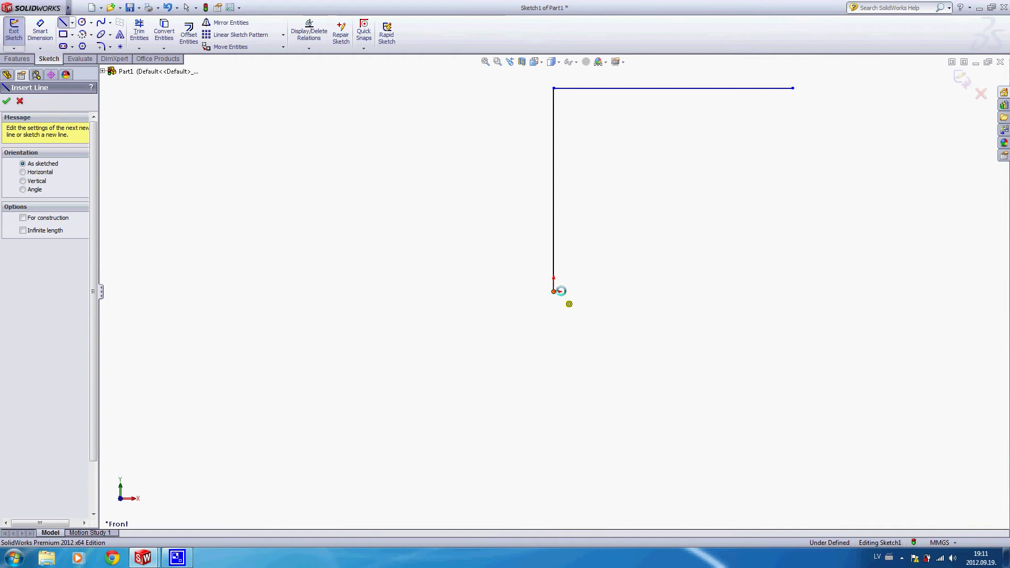
left_click(553, 291)
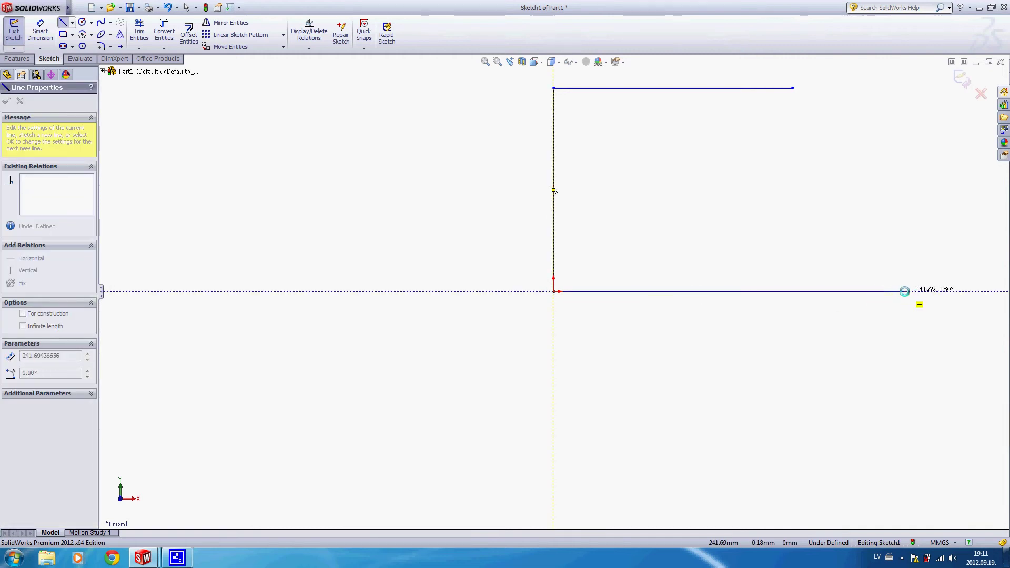
left_click(907, 290)
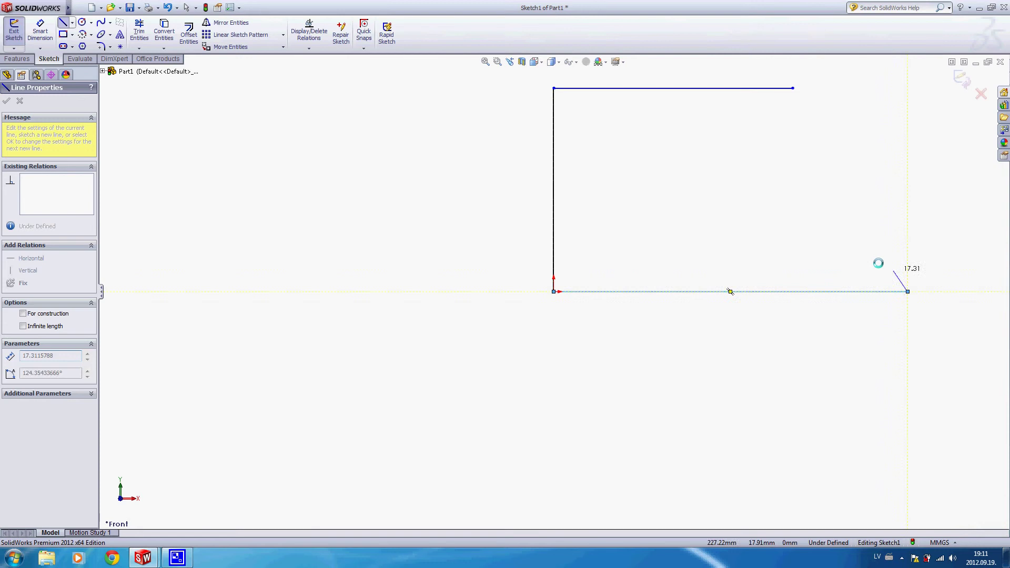
key("Escape")
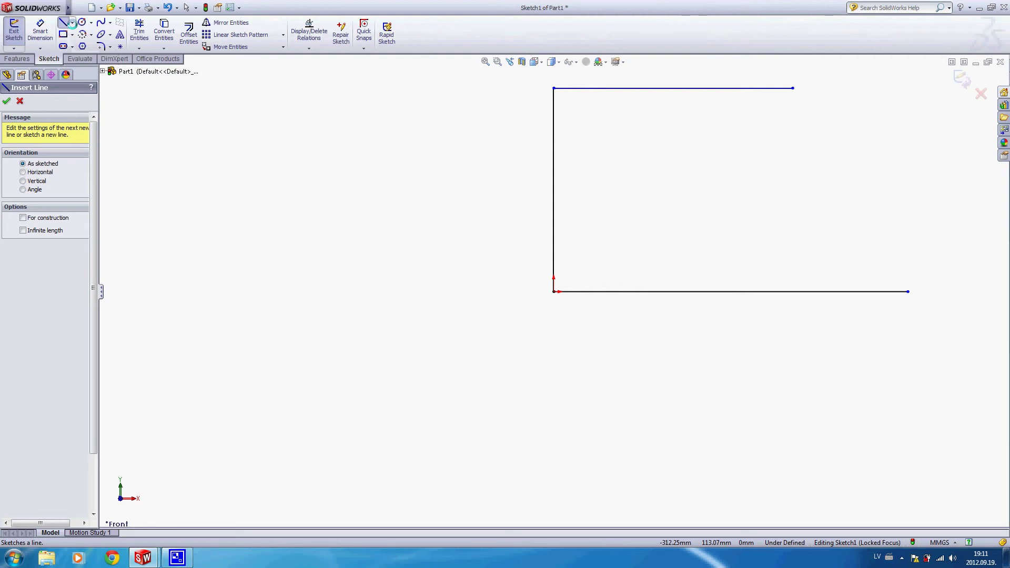
- Draw a vertical centerline from the bottom edge's right end to above the top edge
left_click(72, 23)
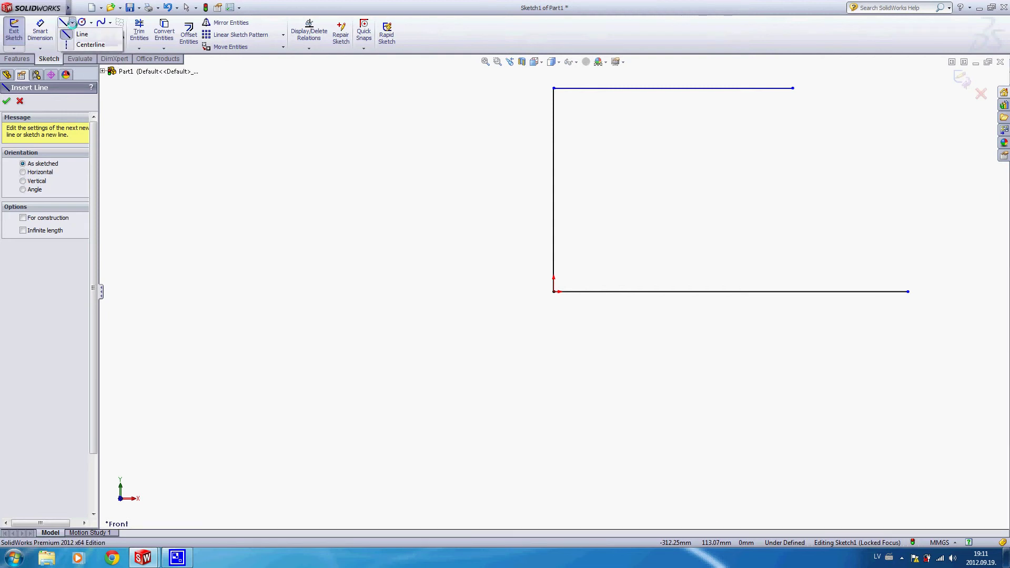
left_click(91, 45)
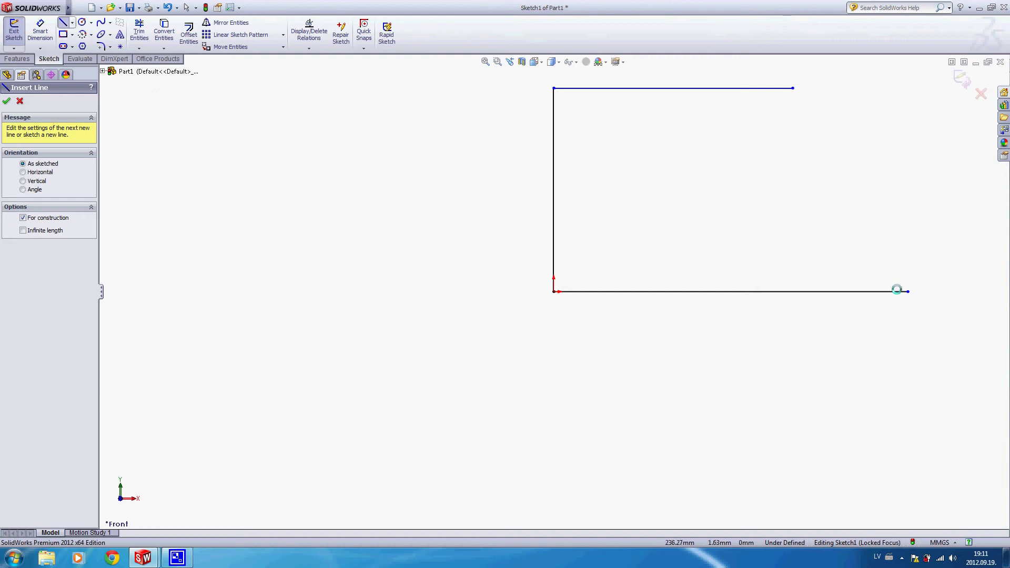
left_click(907, 291)
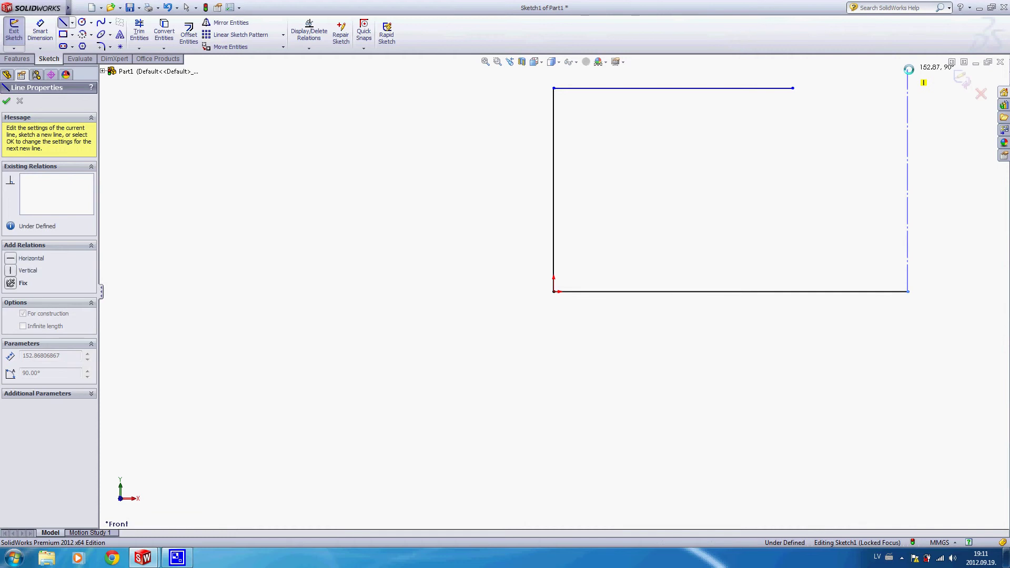
left_click(908, 69)
key("Escape")
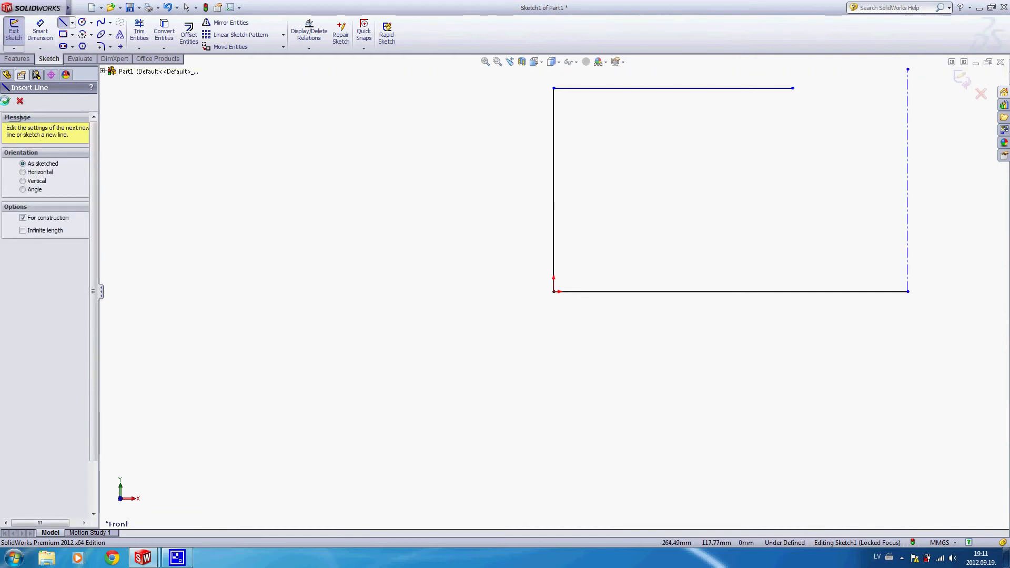
left_click(5, 101)
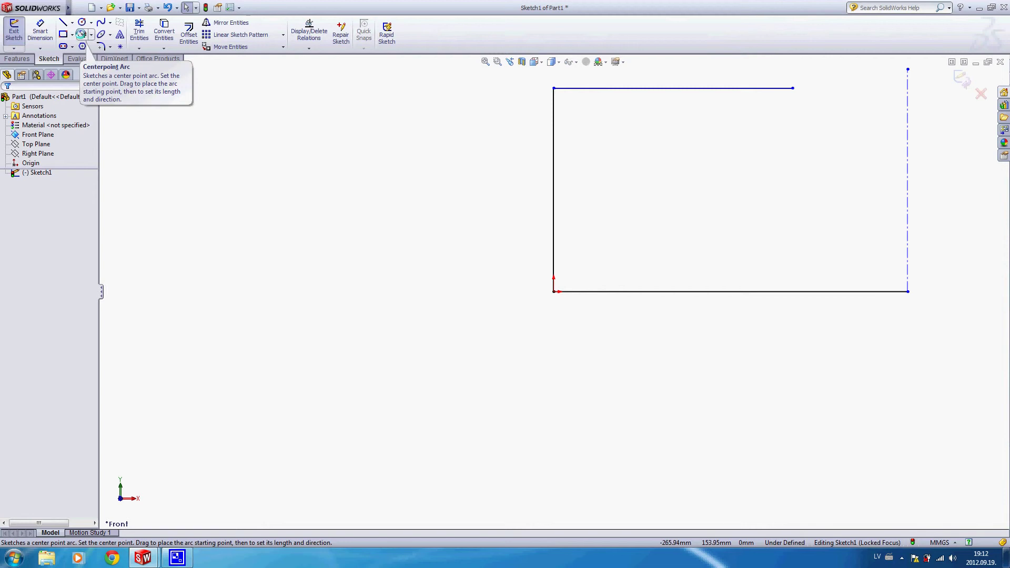
- Draw a centerpoint arc on the centerline, from the top edge's right end down to the centerline
left_click(82, 35)
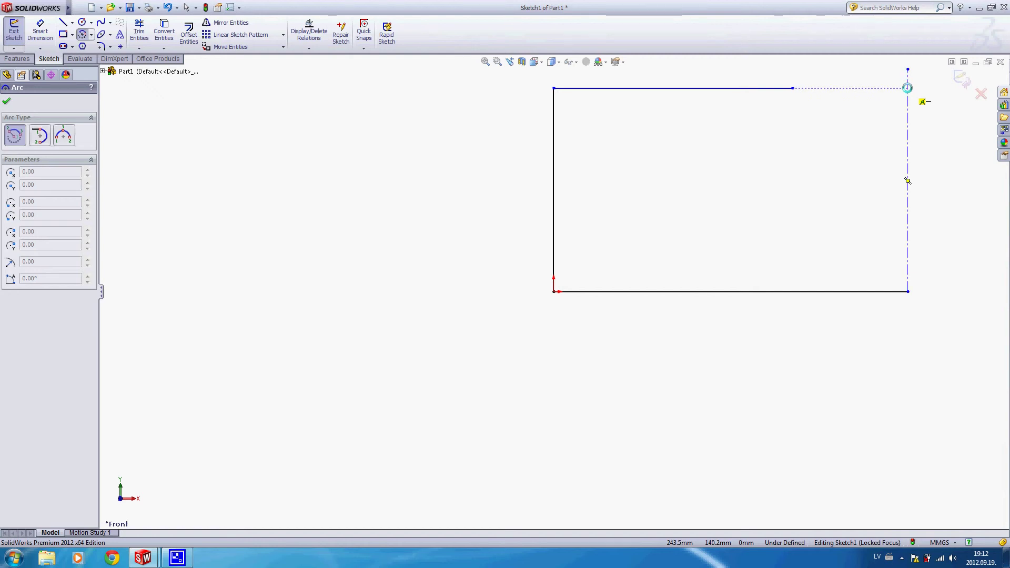
left_click(907, 88)
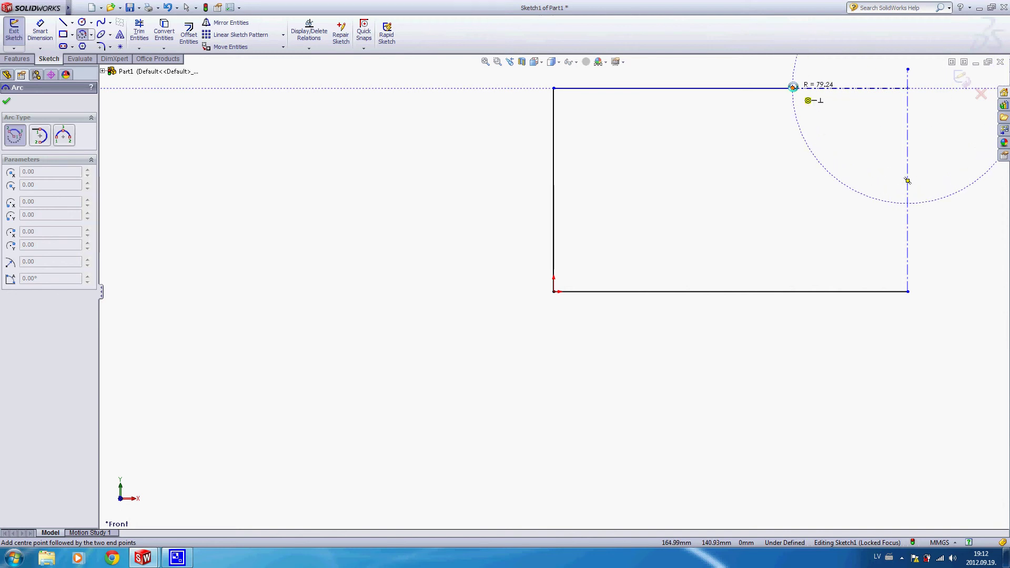
left_click(793, 87)
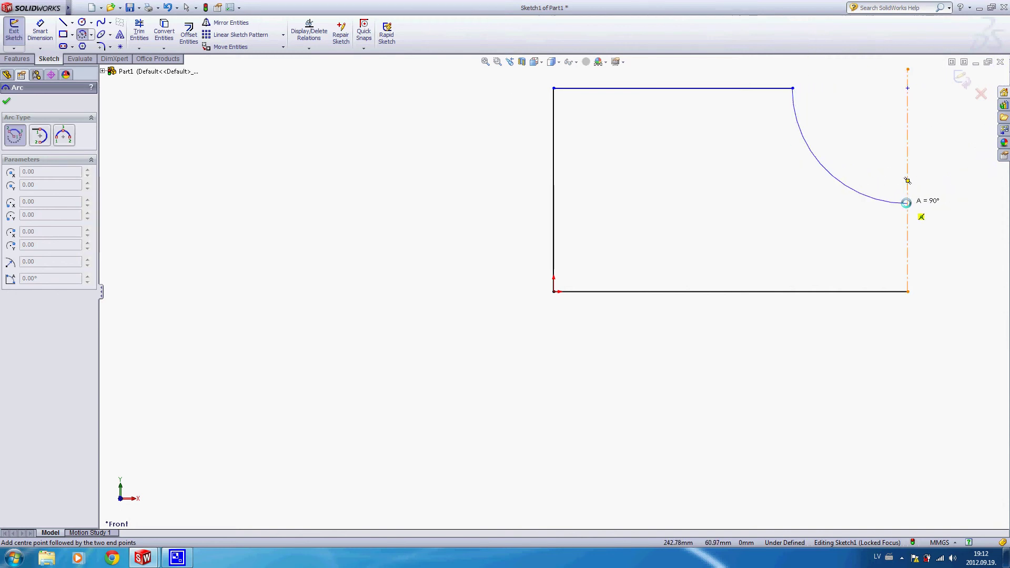
left_click(906, 203)
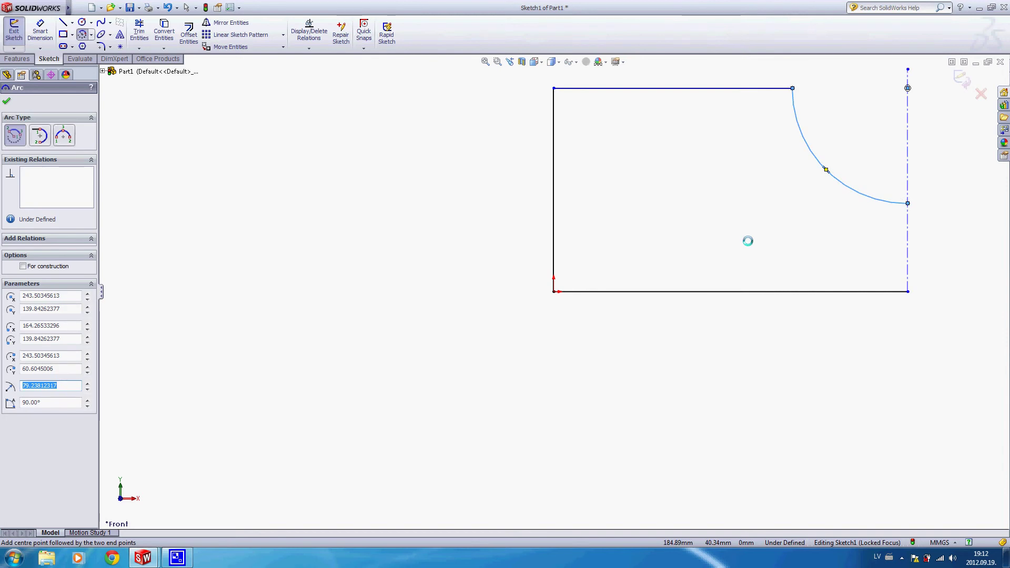
left_click(6, 100)
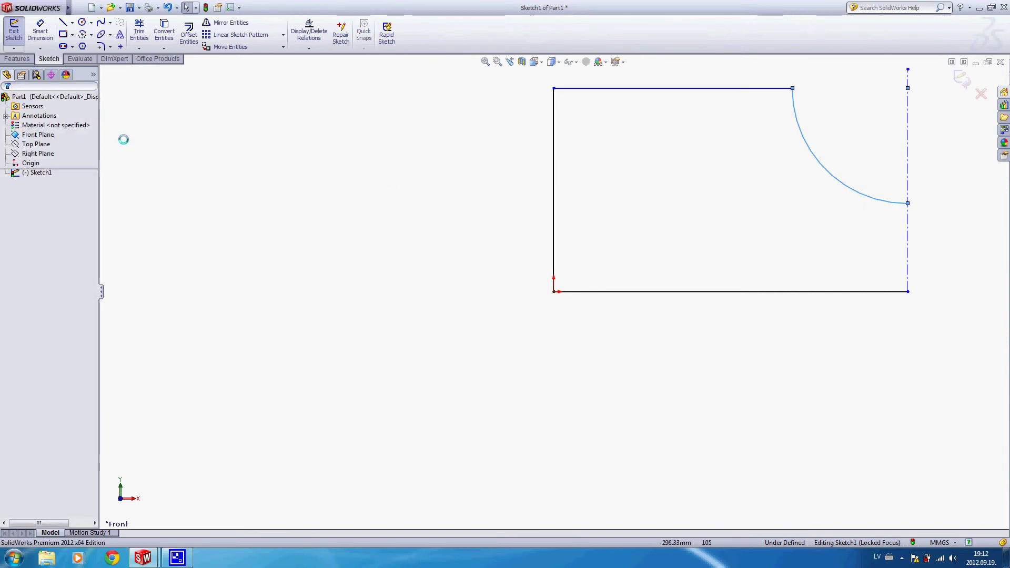
- Dimension the left vertical edge at 340 mm
left_click(40, 31)
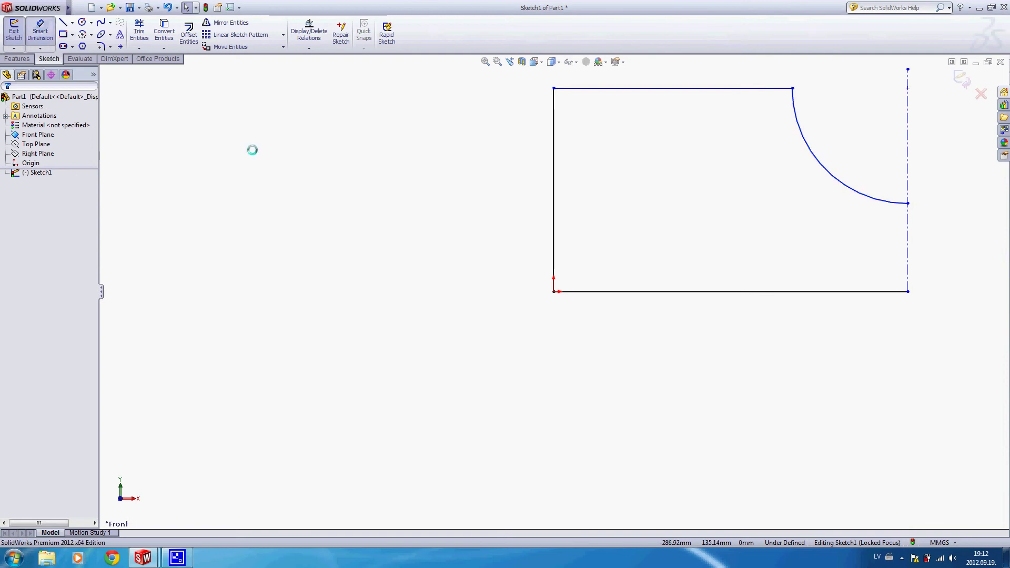
left_click(551, 203)
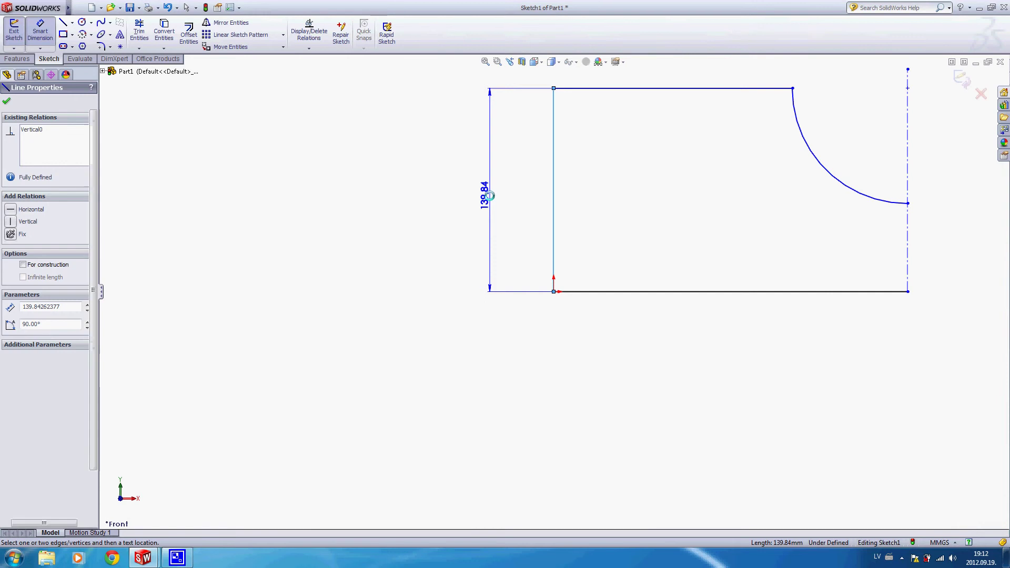
left_click(489, 196)
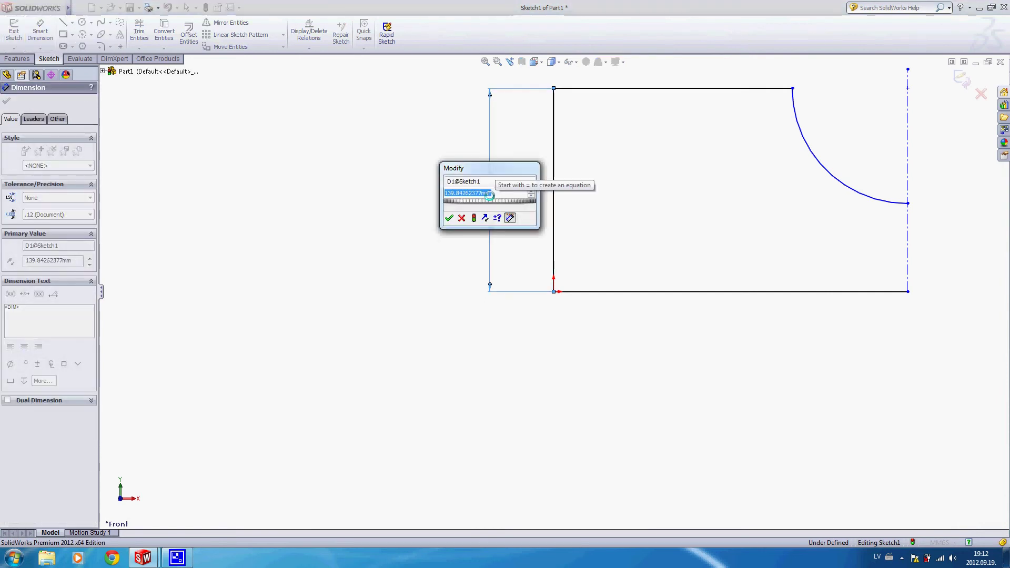
type("340")
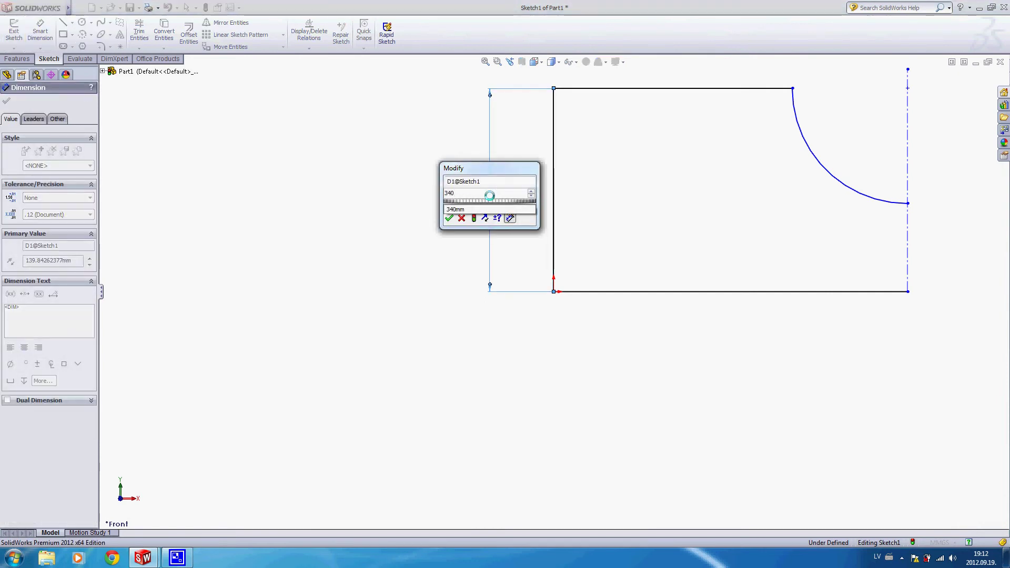
key("Return")
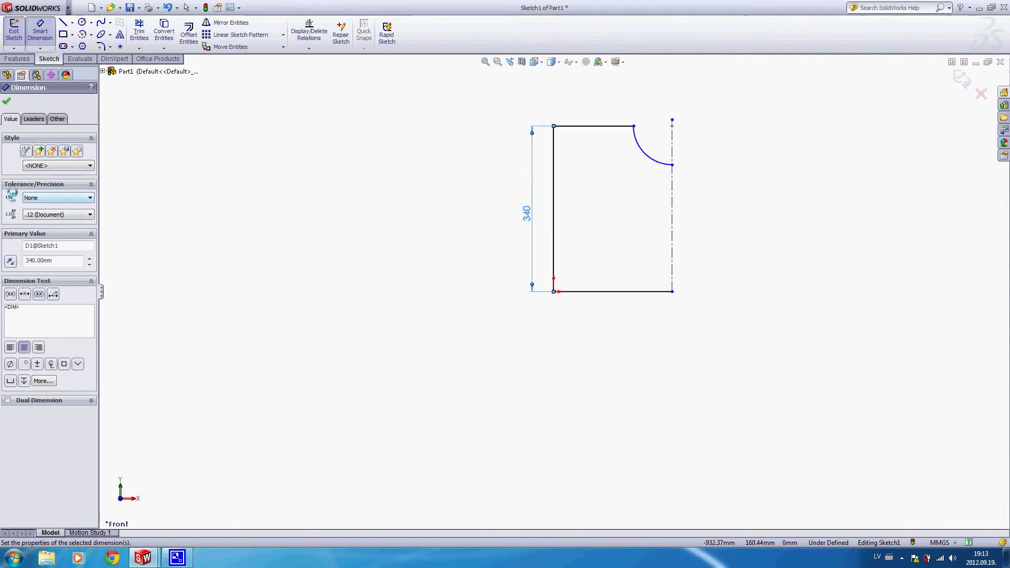
- Set the 340 dimension's tolerance to Symmetric ±0.5 with .1 precision
left_click(54, 197)
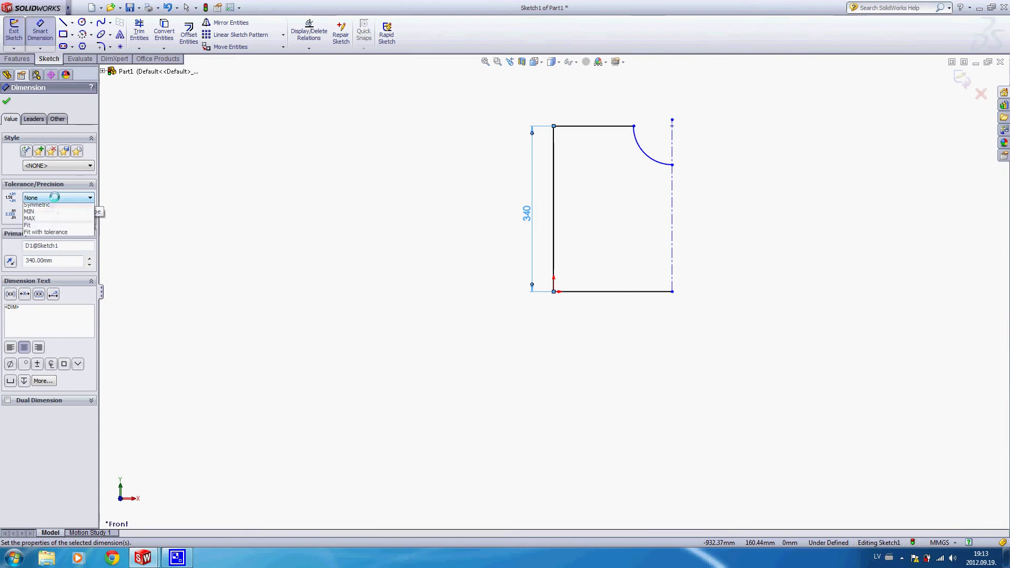
left_click(46, 235)
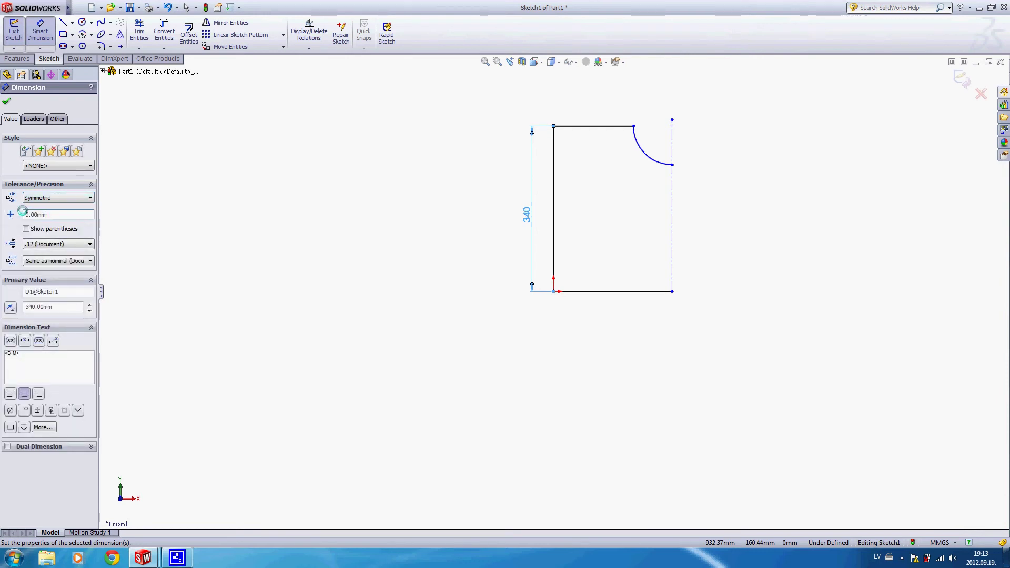
type("0.5")
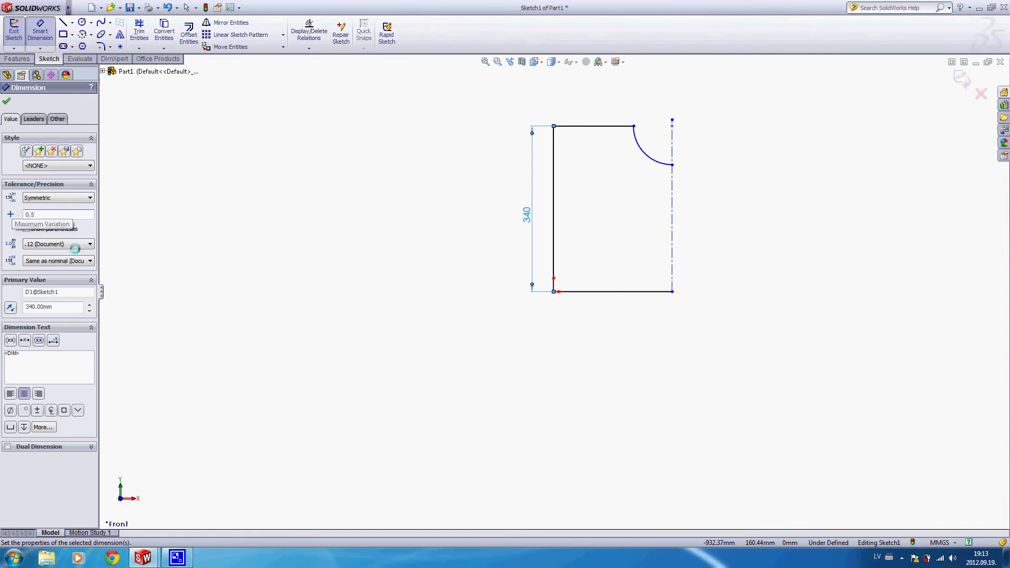
left_click(75, 243)
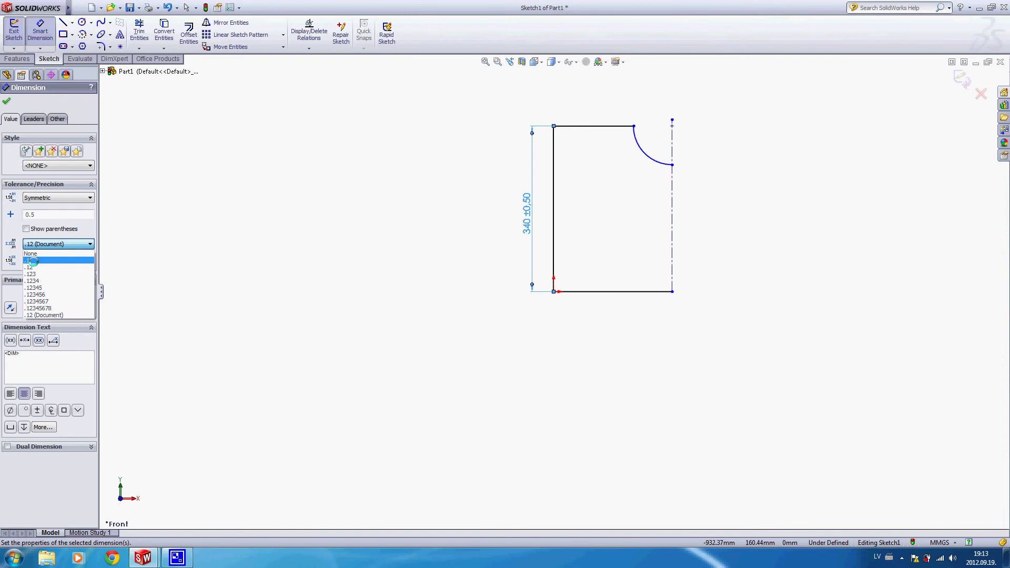
left_click(33, 260)
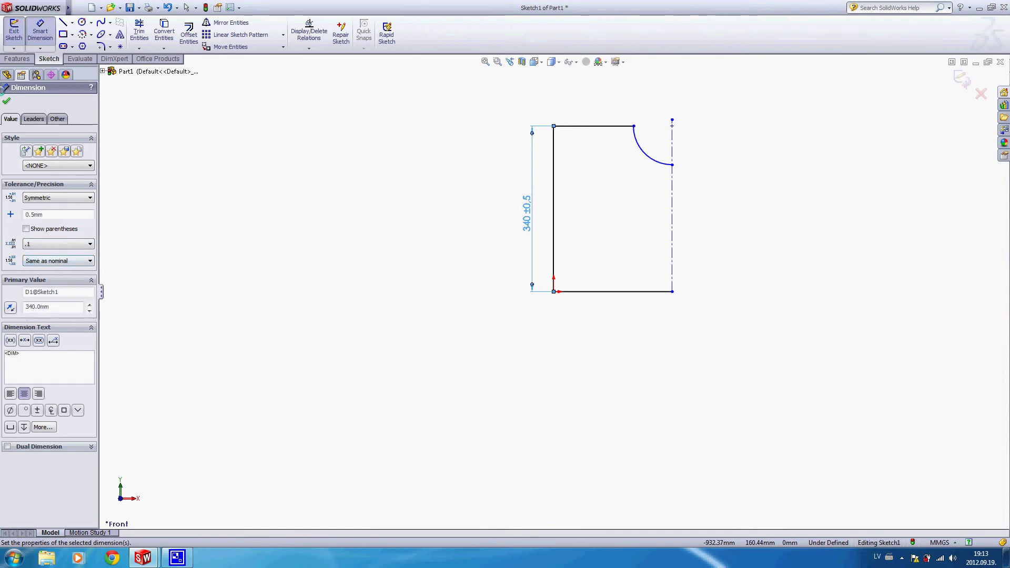
left_click(6, 98)
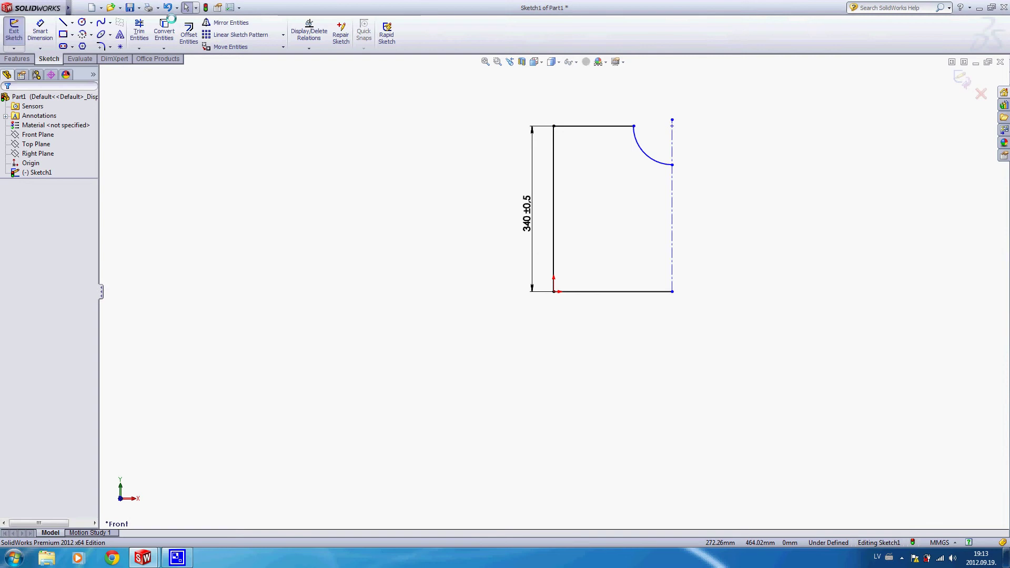
- Dimension the top edge at 230 mm
left_click(37, 28)
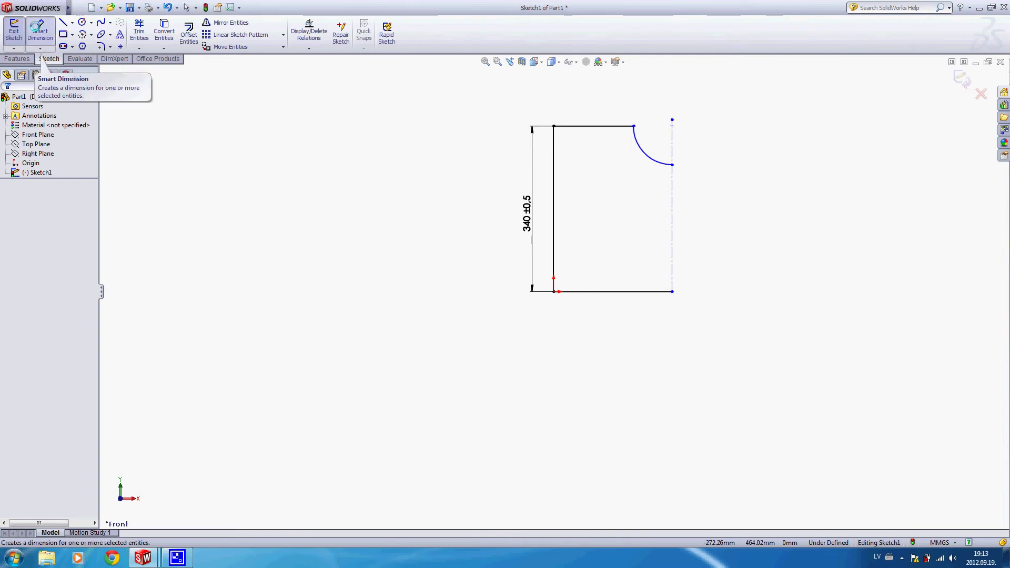
left_click(587, 126)
left_click(591, 83)
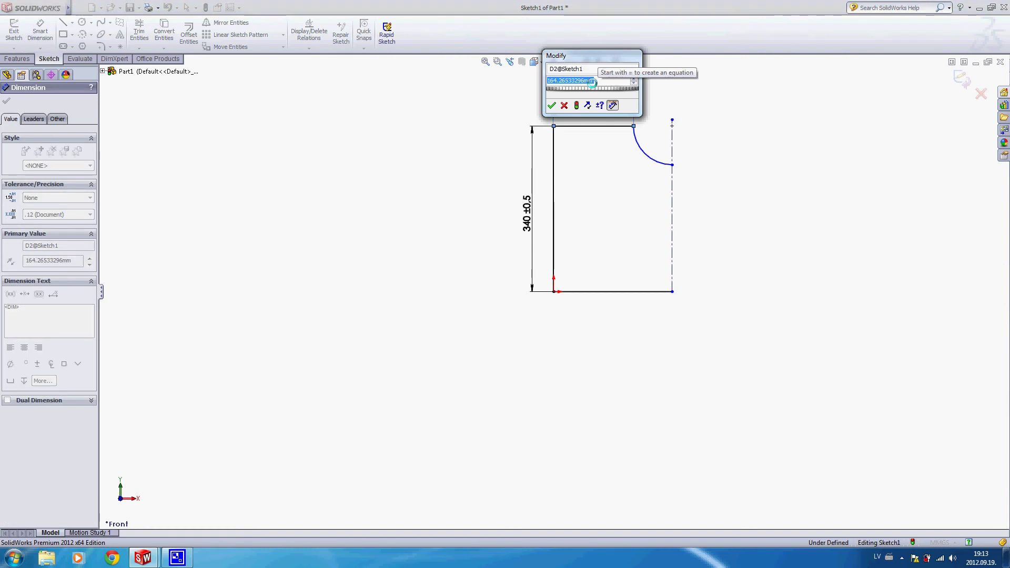
type("230")
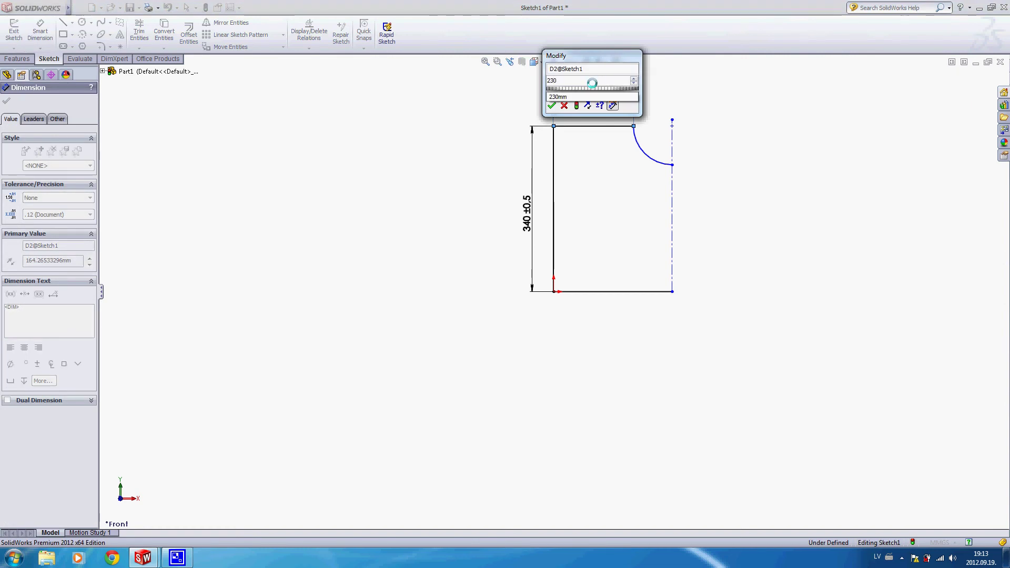
key("Return")
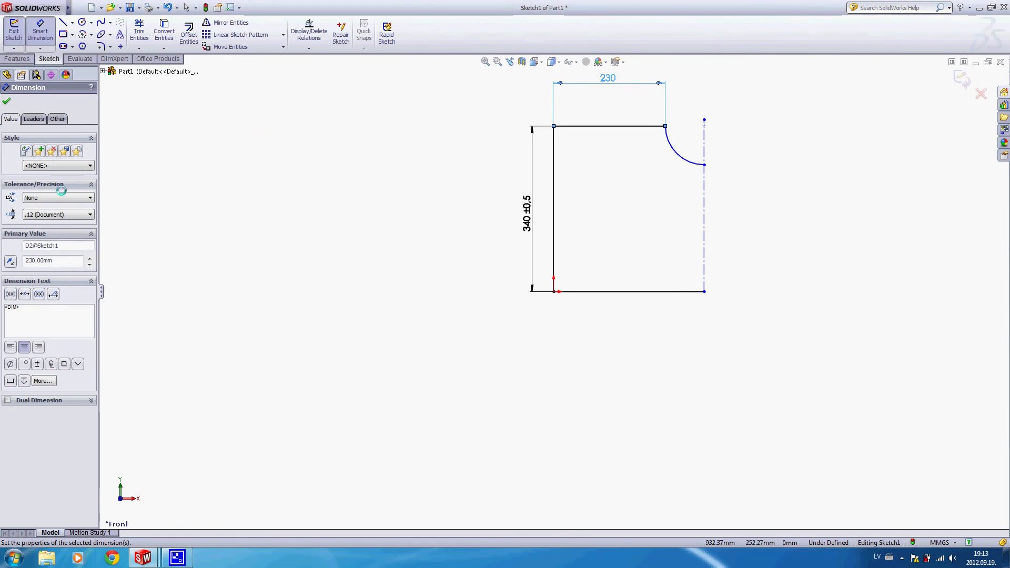
- Give the 230 dimension a Symmetric ±0.5 tolerance with .1 precision
left_click(68, 197)
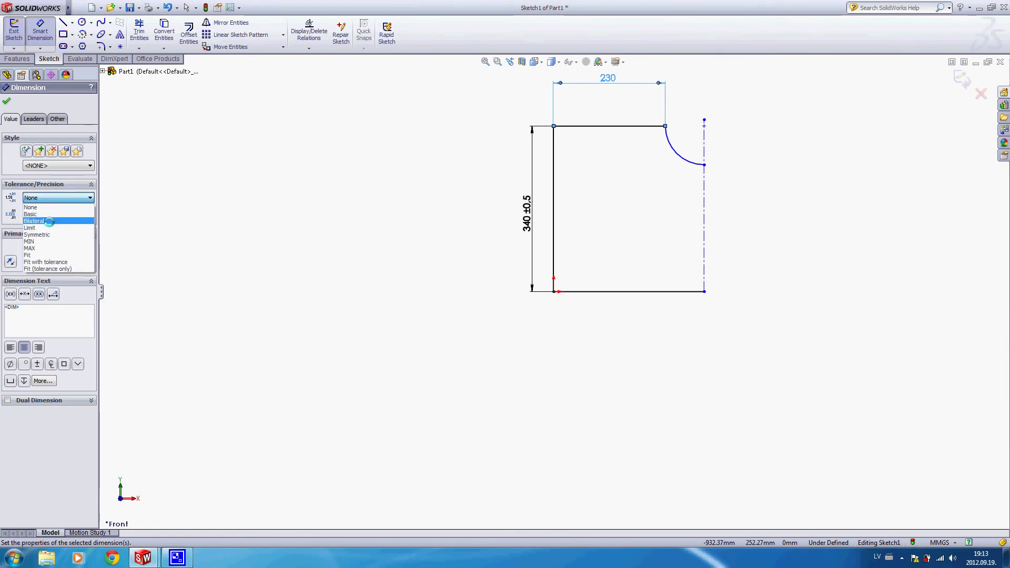
left_click(40, 235)
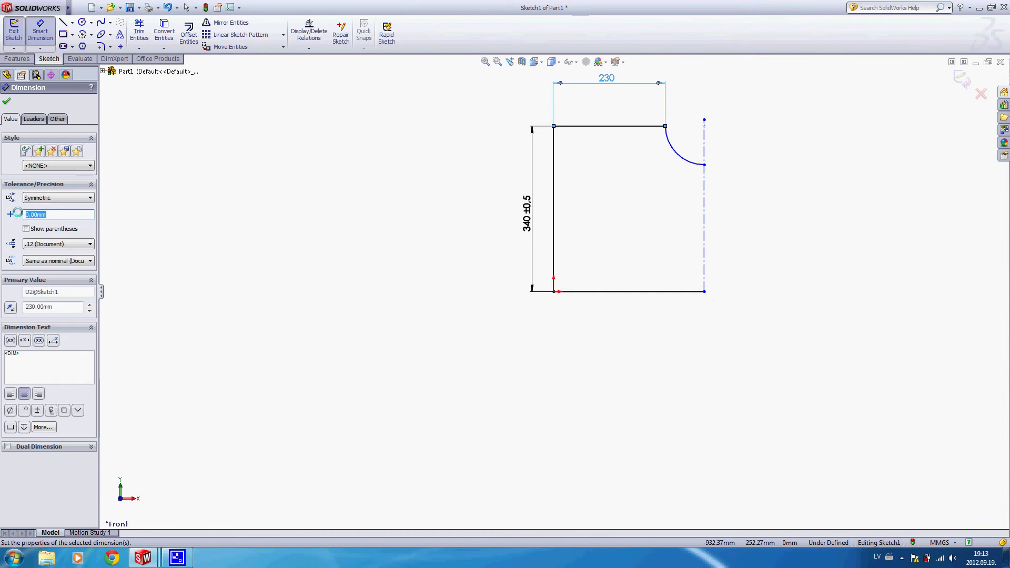
type("0.5")
left_click(70, 246)
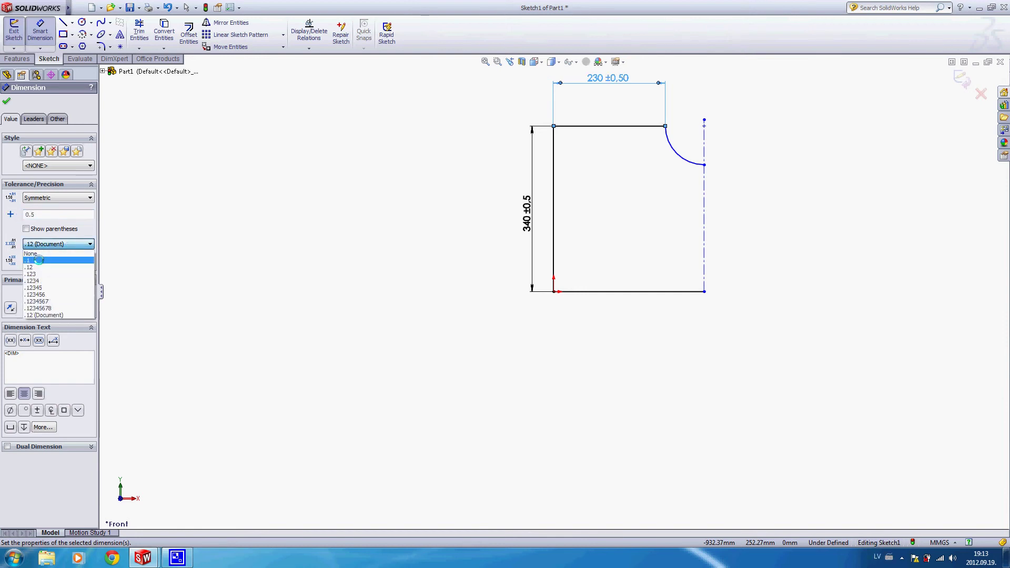
left_click(42, 261)
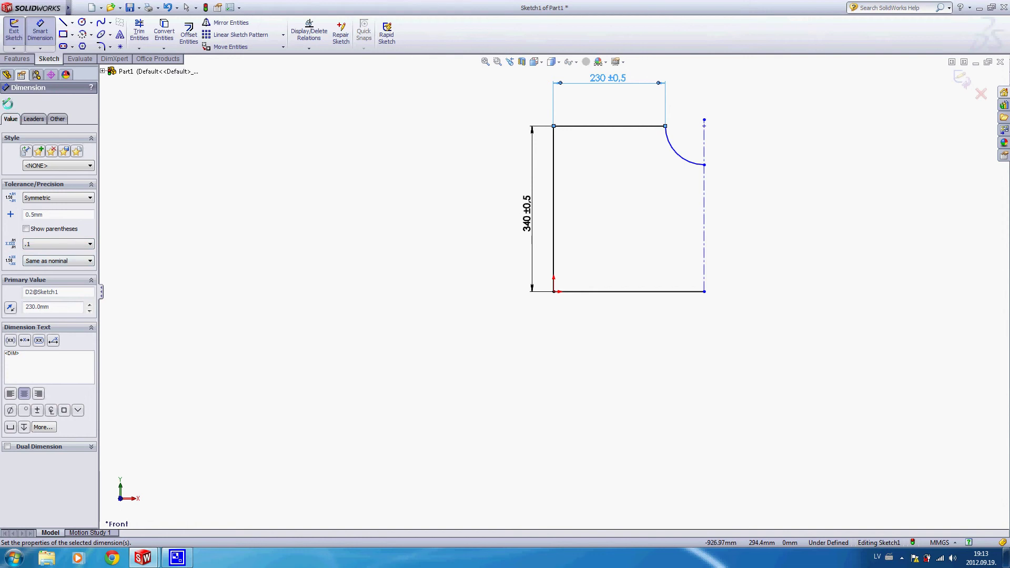
left_click(5, 99)
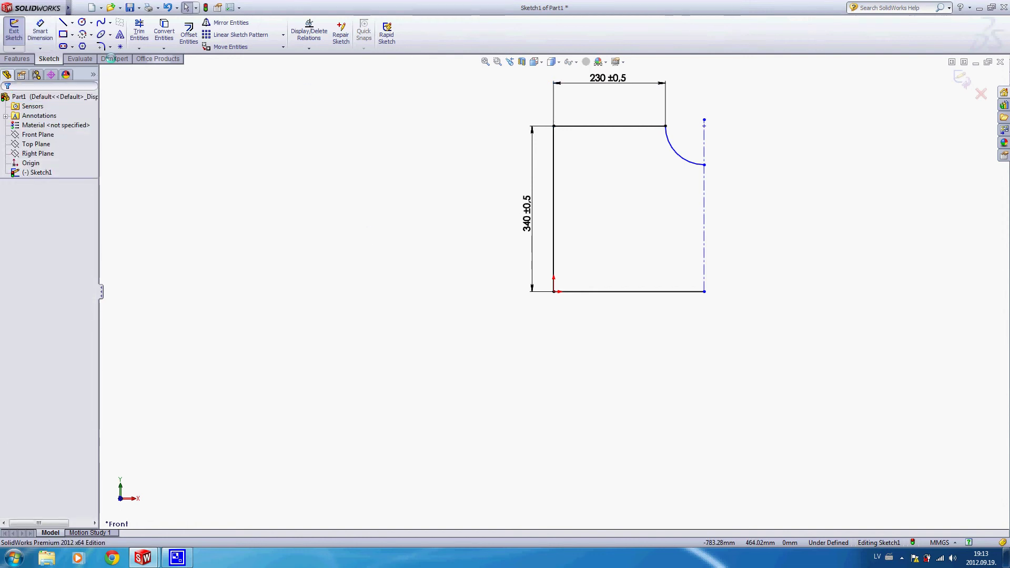
- Dimension the notch arc's radius as R80
left_click(38, 29)
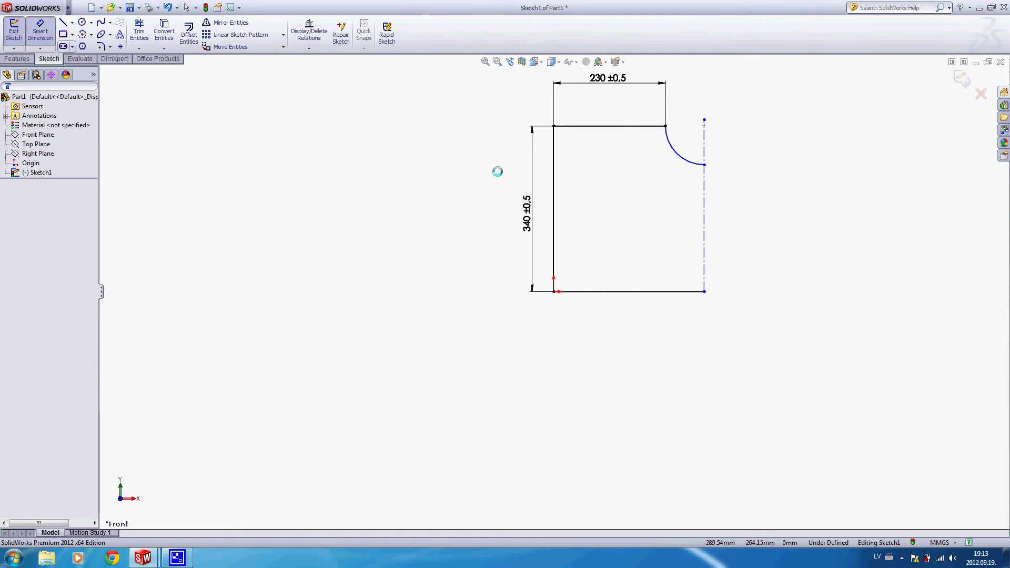
left_click(679, 153)
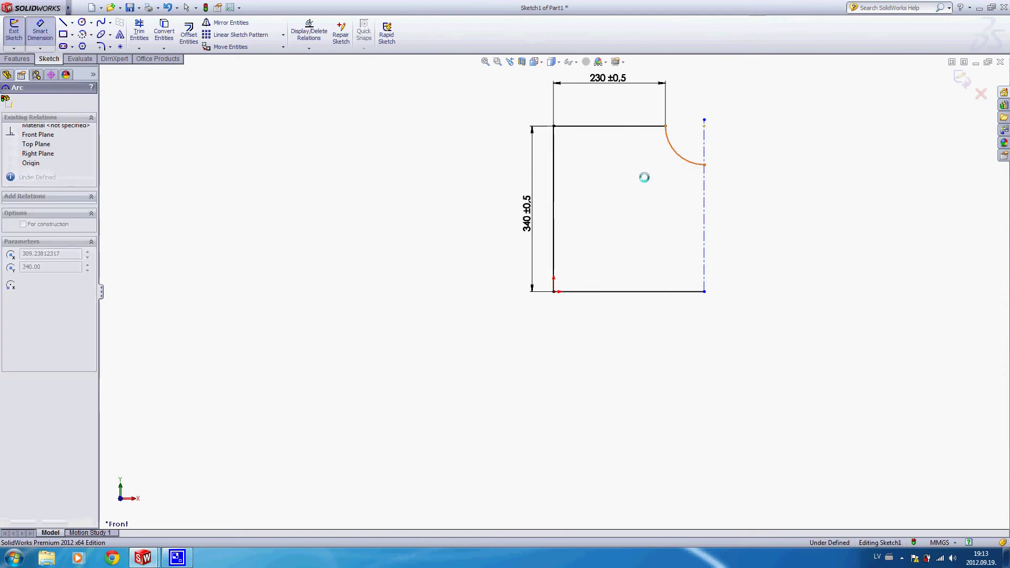
left_click(642, 189)
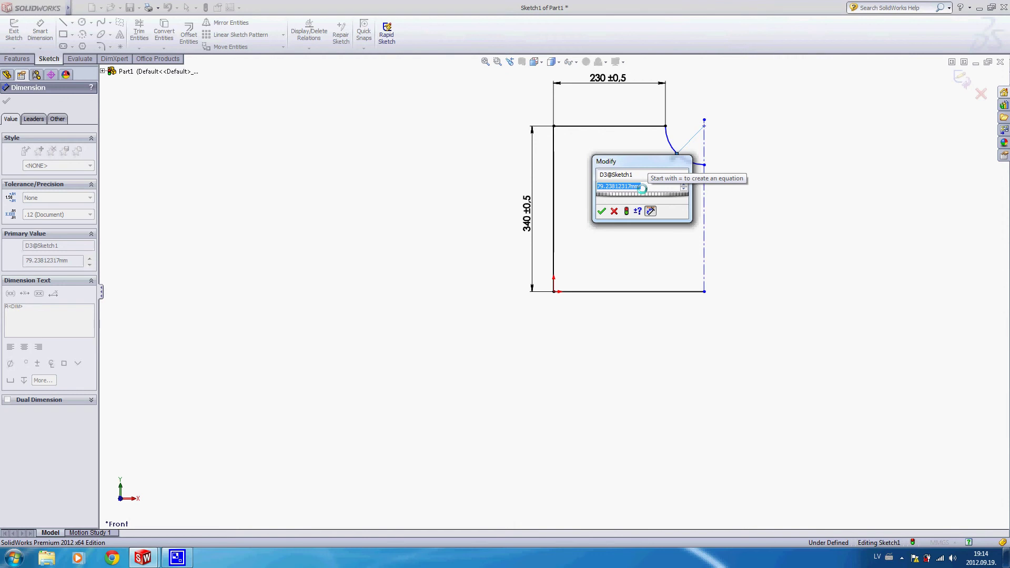
type("80")
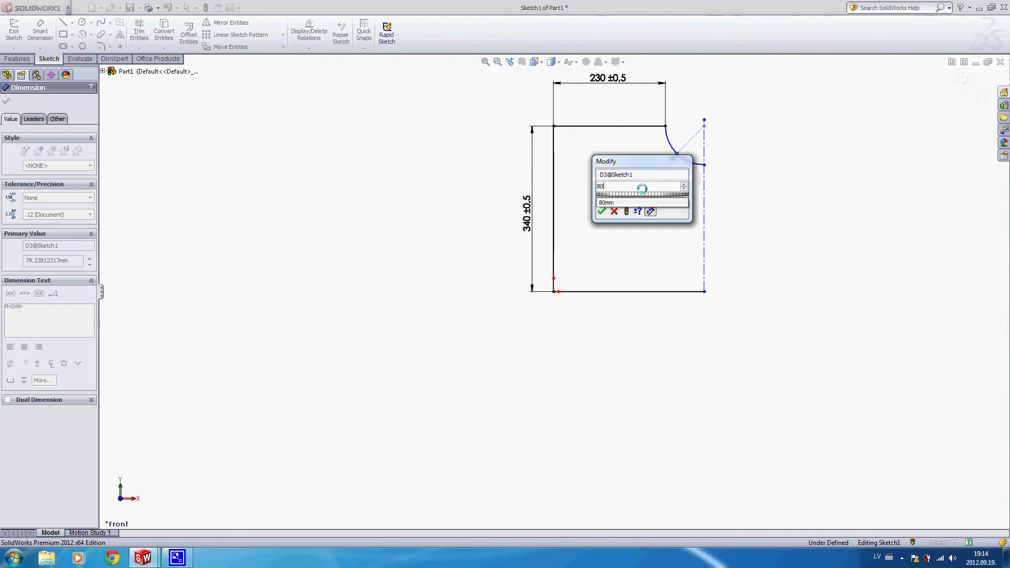
key("Return")
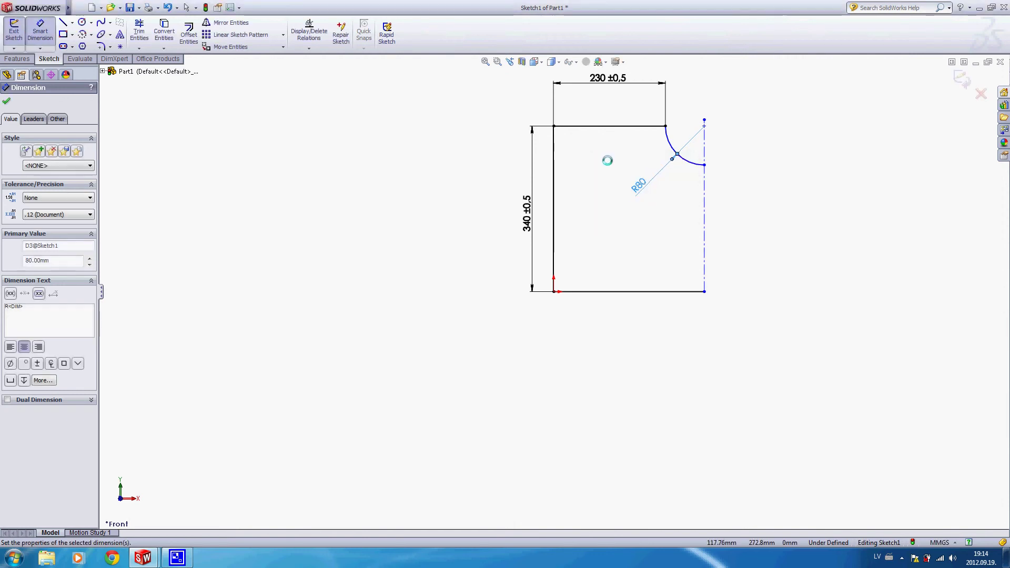
left_click(608, 160)
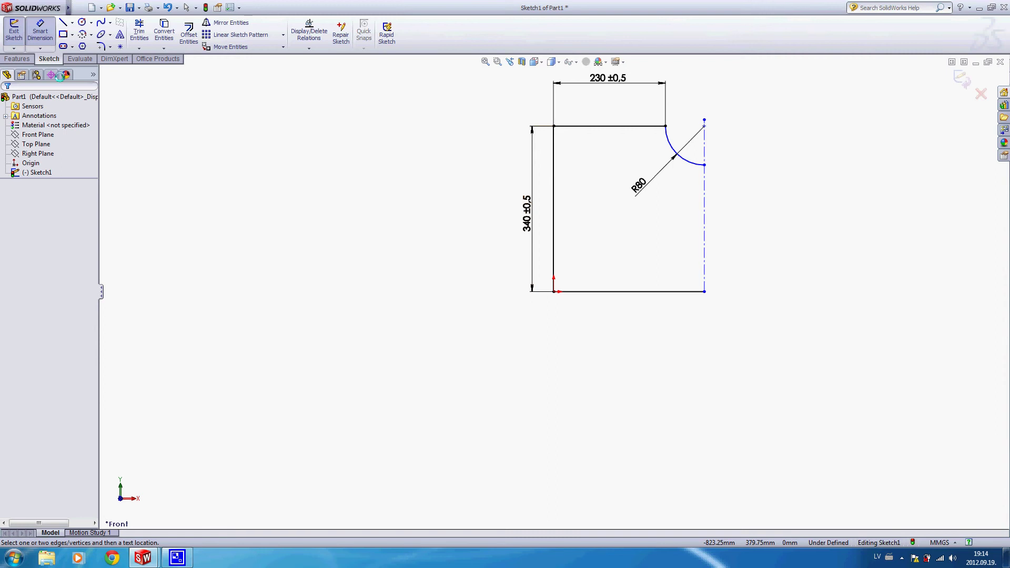
- Box-select every half-sketch entity, including the arc and the centerline
key("Escape")
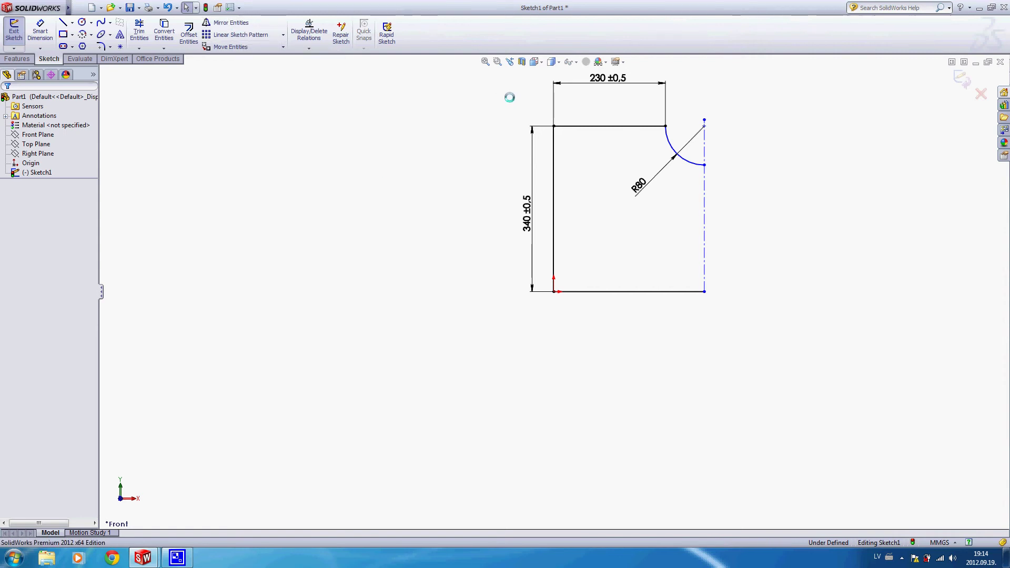
mouse_move(502, 92)
left_mouse_down()
mouse_move(598, 196)
mouse_move(743, 325)
left_mouse_up()
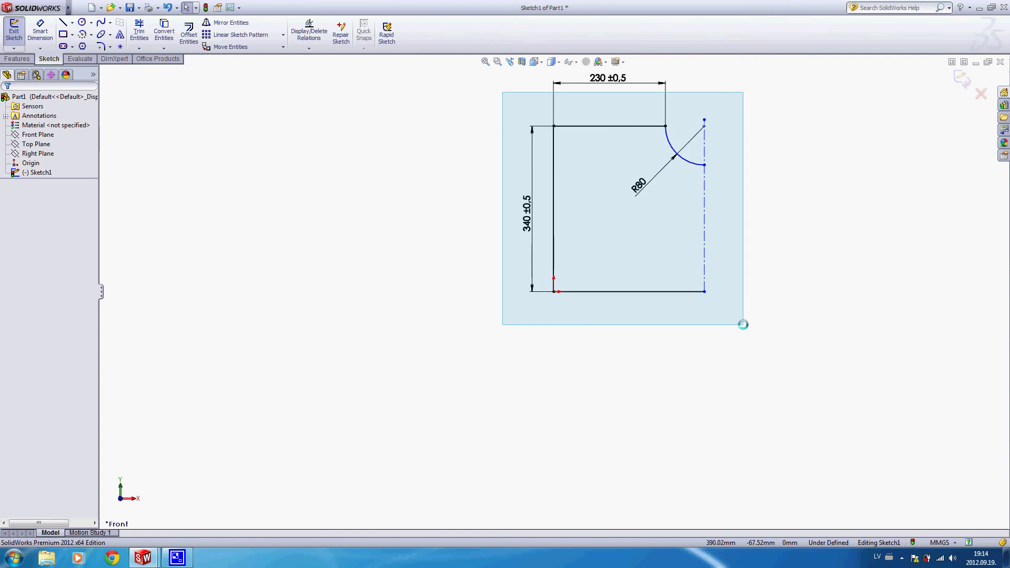
left_click_drag(742, 325, 743, 325)
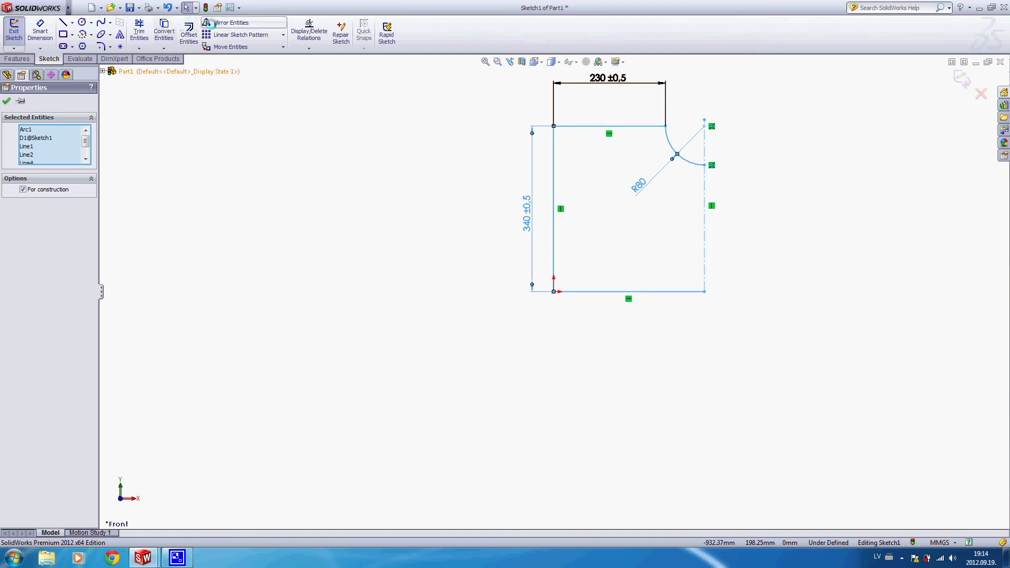
left_click(210, 23)
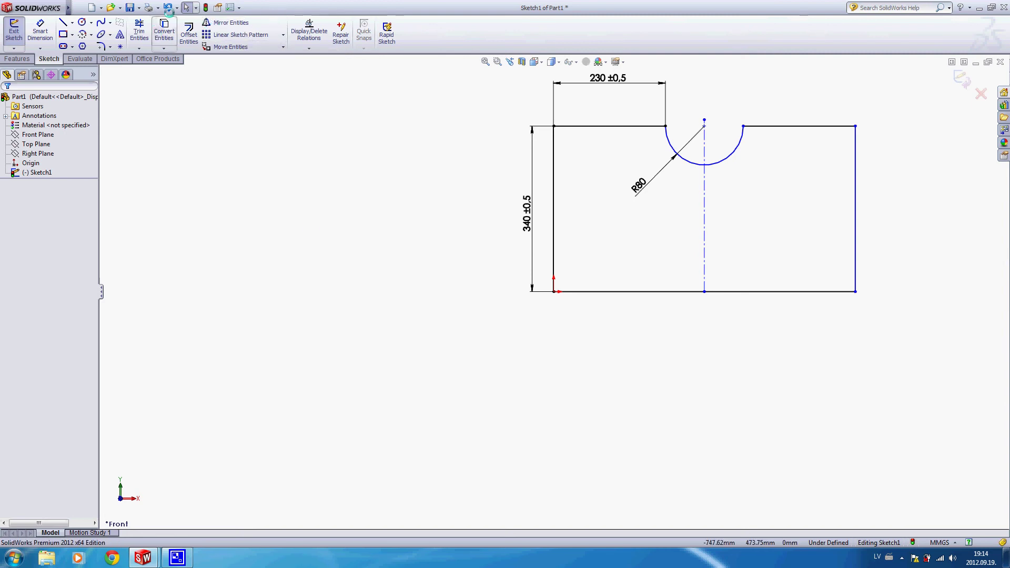
left_click(167, 7)
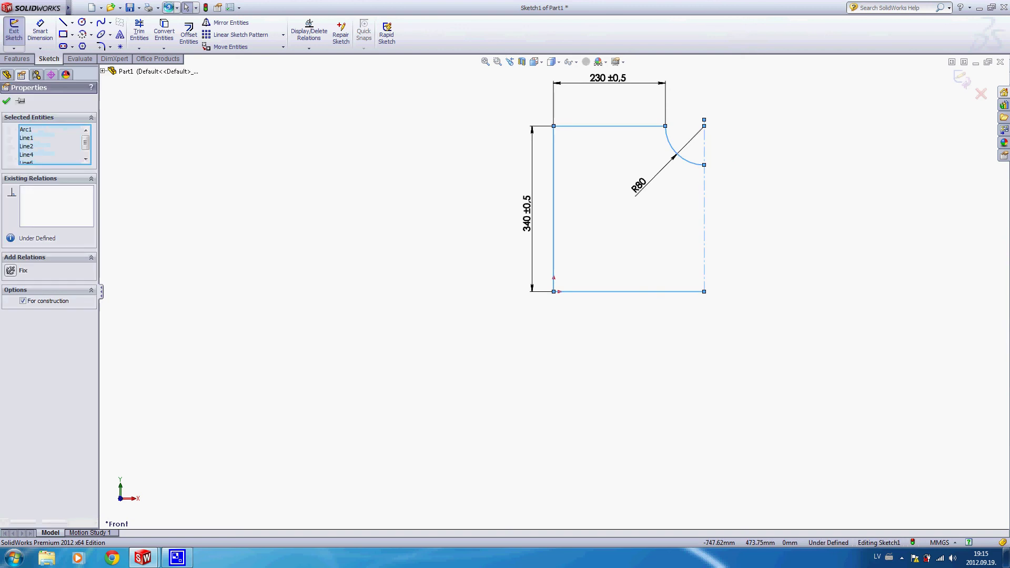
left_click(759, 365)
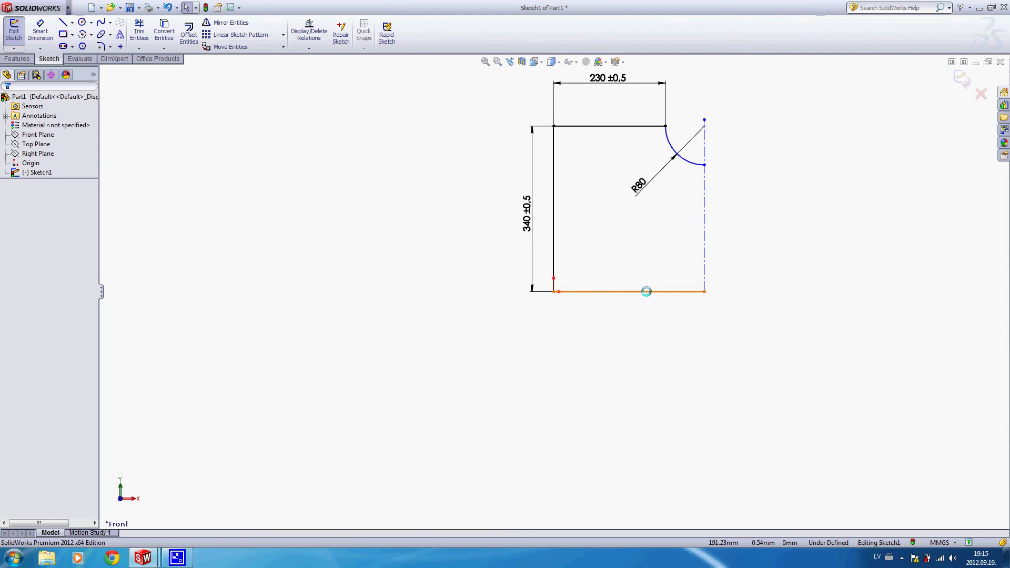
- Select the bottom, left and top lines plus the notch arc, excluding the centerline
left_click(646, 292)
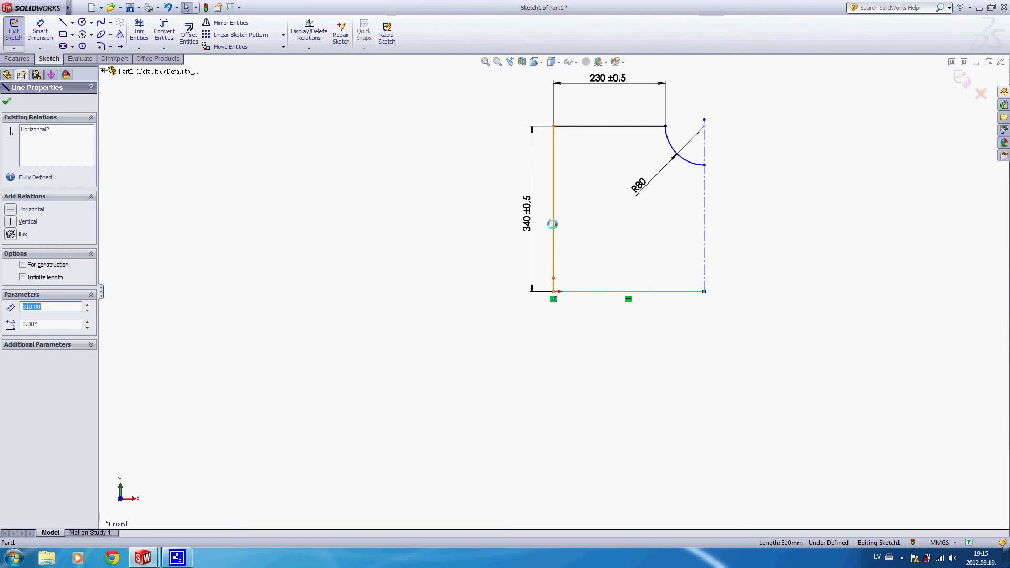
left_click(553, 224, "ctrl")
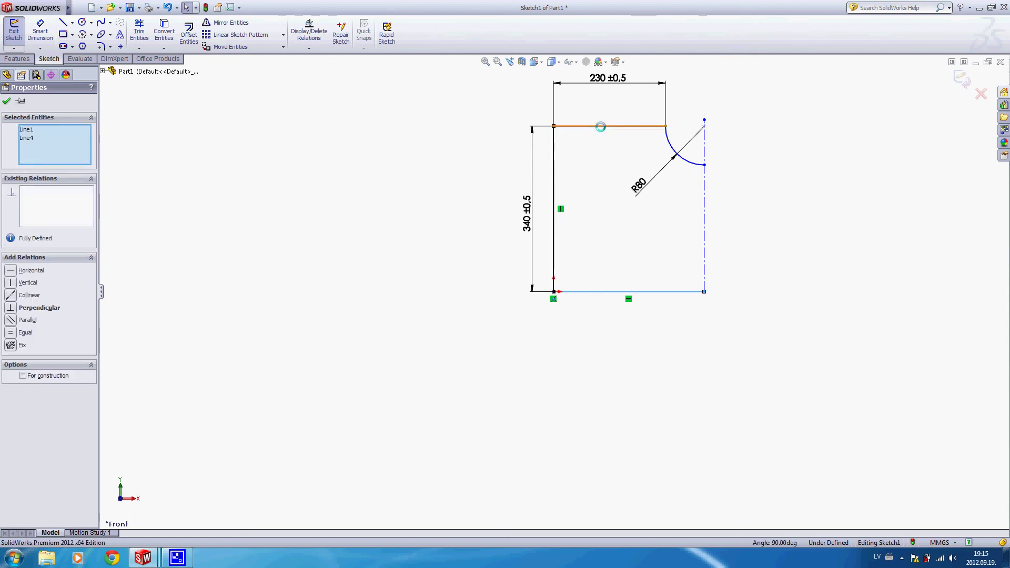
left_click(600, 127, "ctrl")
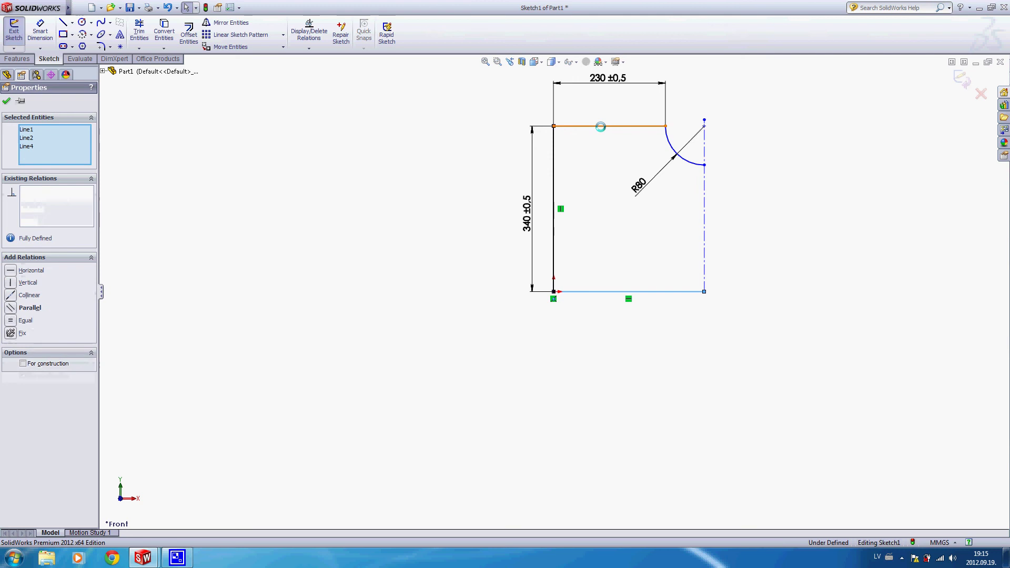
left_click(690, 161, "ctrl")
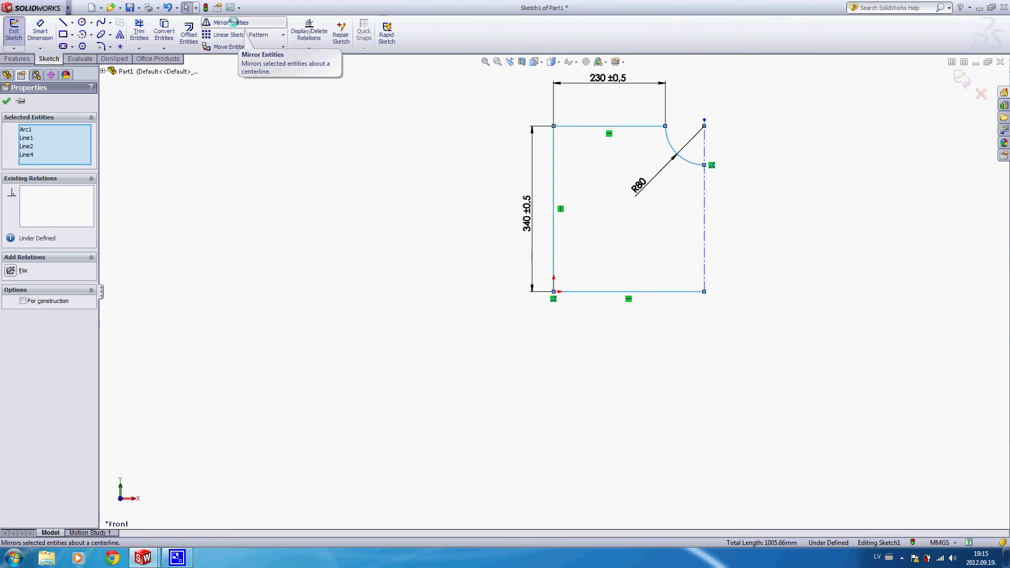
- Mirror the half profile about the vertical centerline to complete the R80-notched outline
left_click(233, 22)
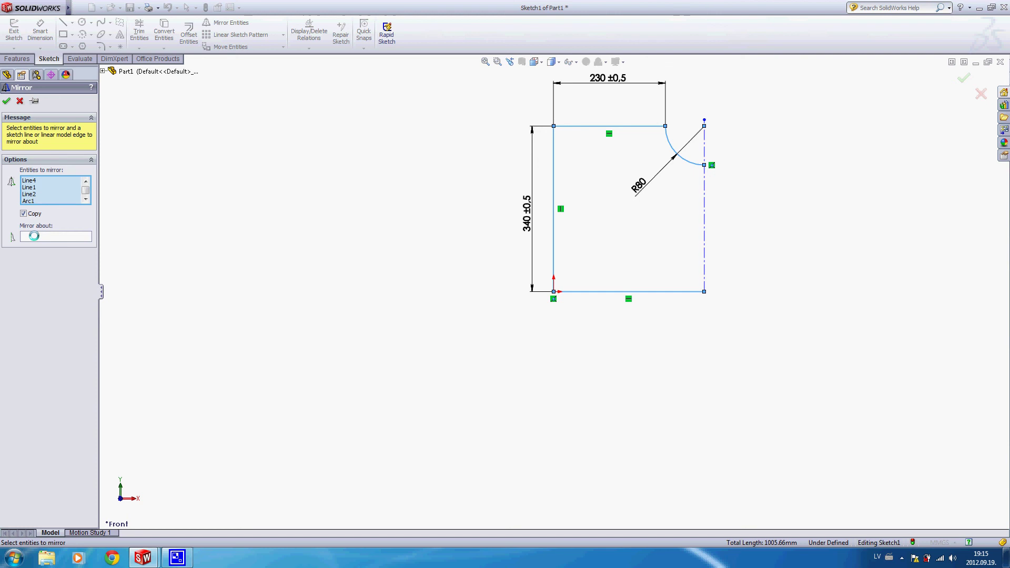
left_click(34, 235)
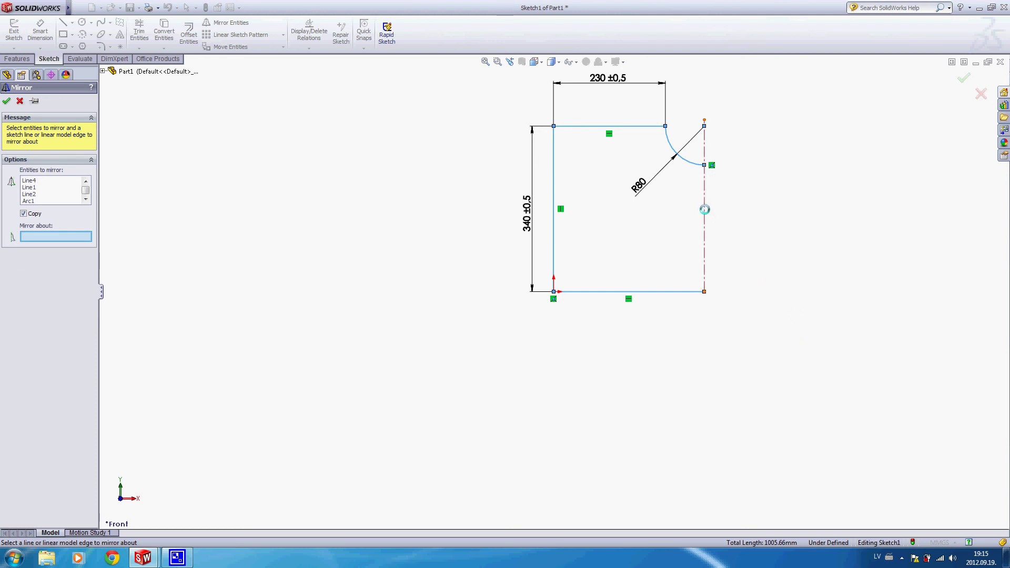
left_click(704, 210)
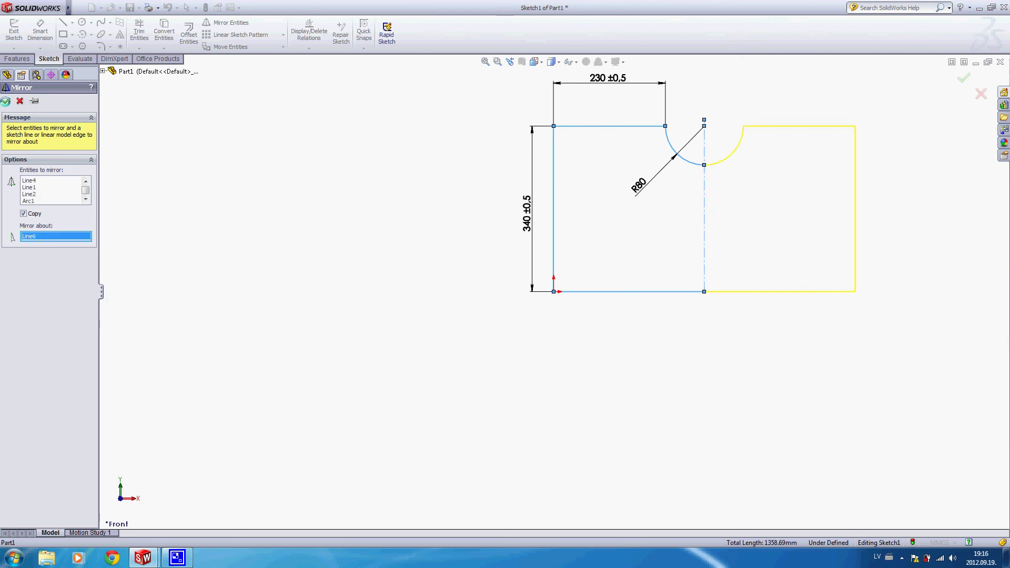
left_click(6, 101)
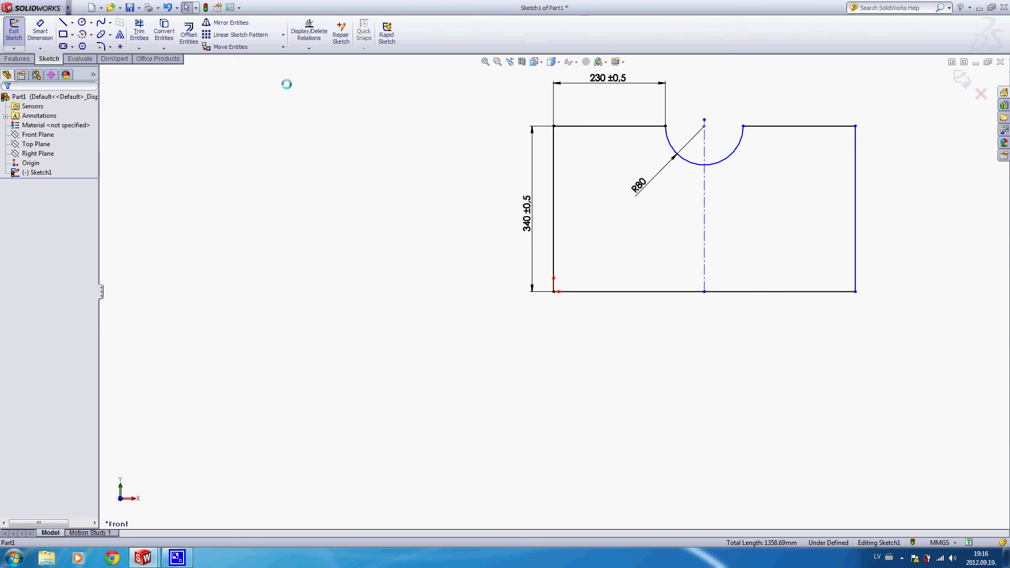
- Dimension the full bottom edge at 620 mm to fully define the sketch
left_click(38, 25)
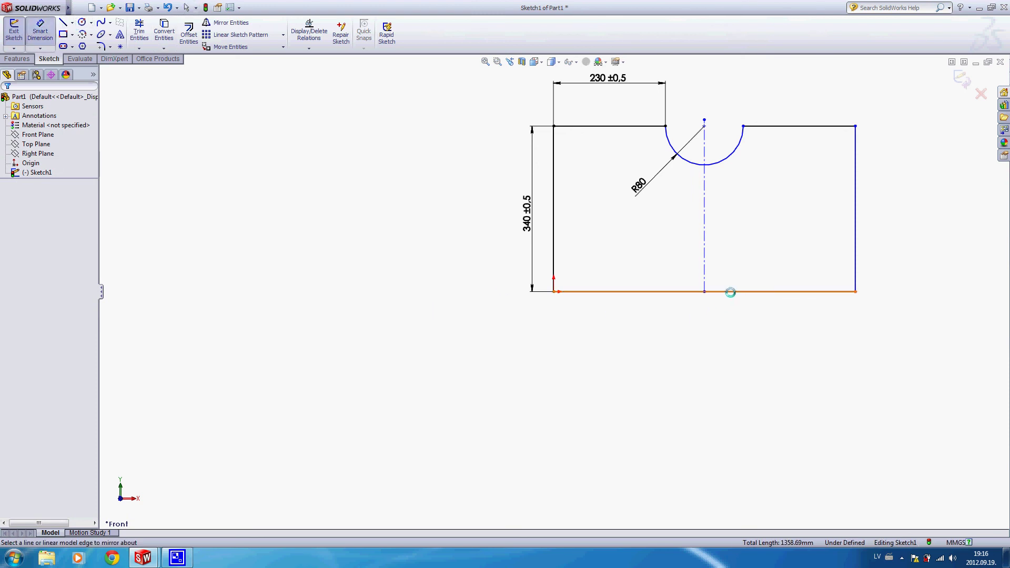
left_click(730, 292)
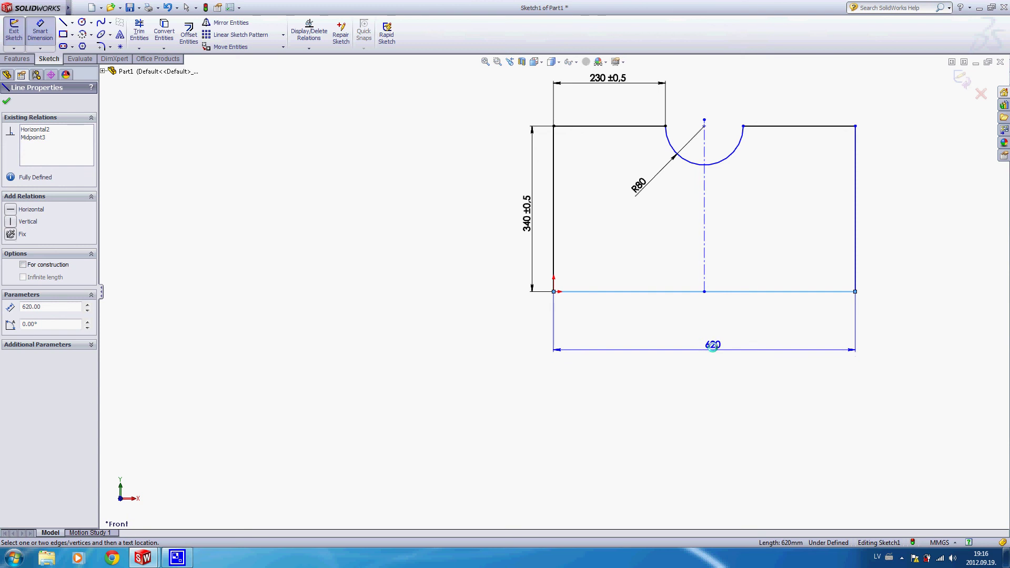
left_click(712, 347)
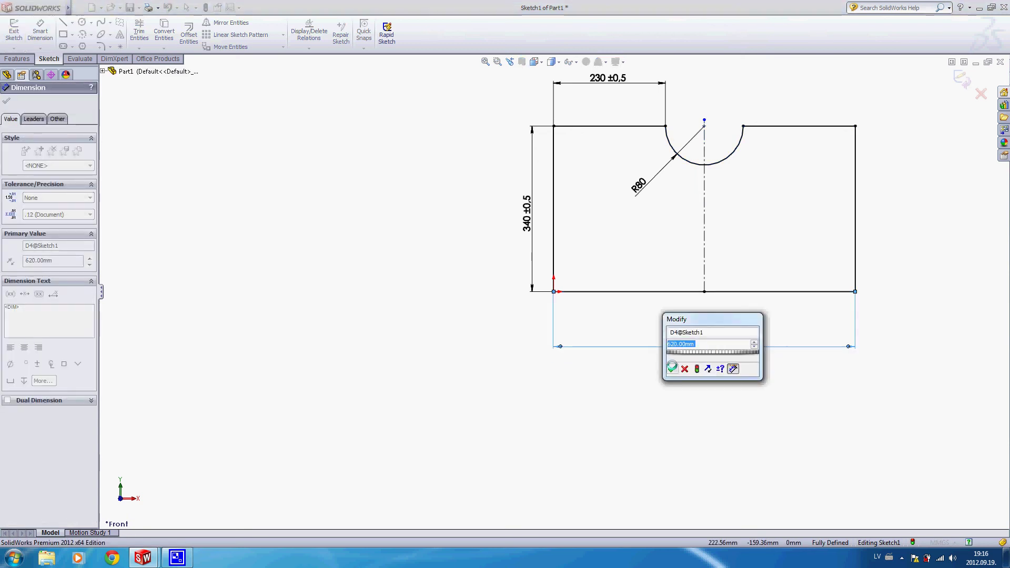
left_click(672, 368)
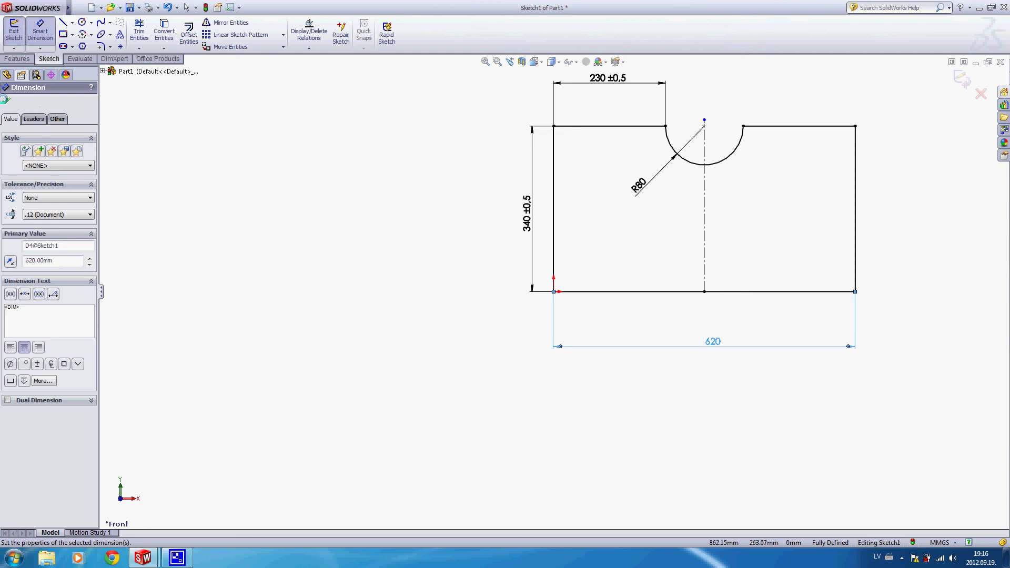
left_click(6, 100)
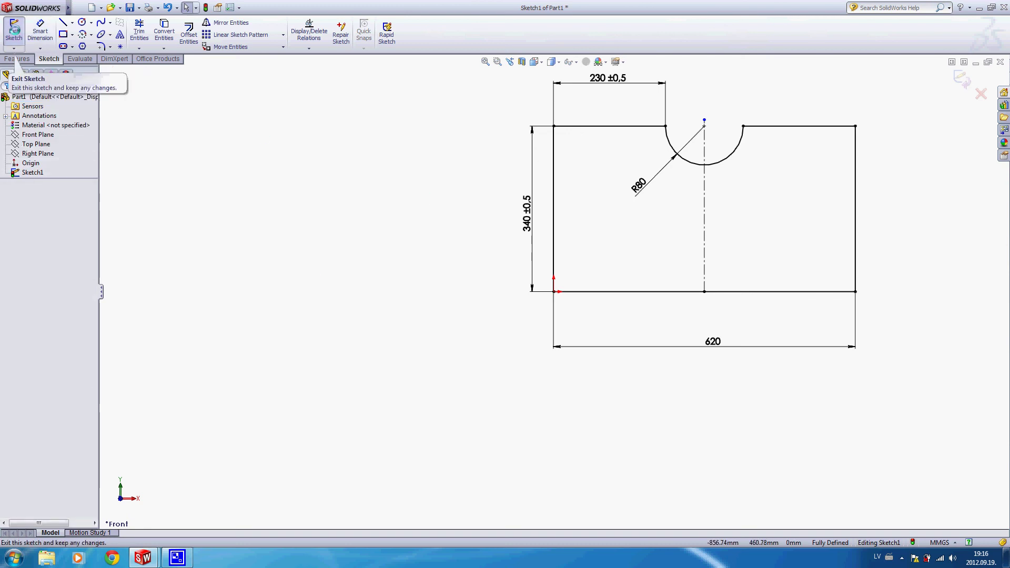
- Extrude the notched sketch blind to a depth of 14 mm
key("e")
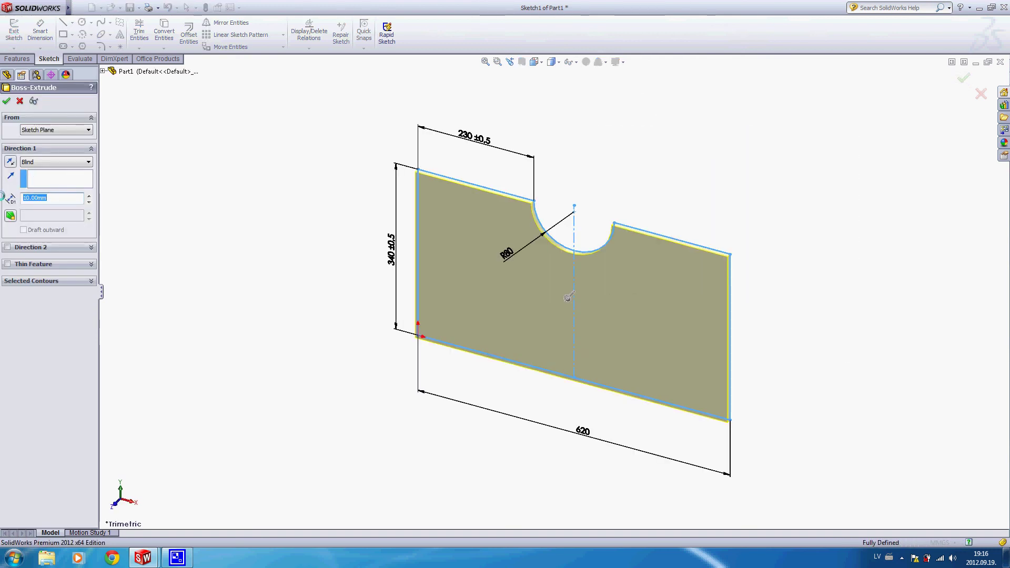
type("14")
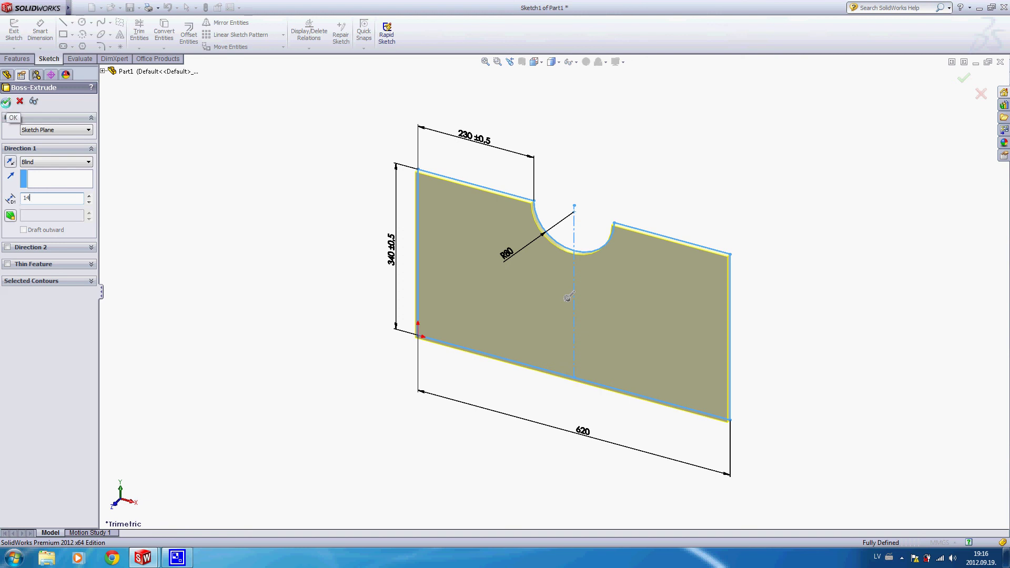
left_click(7, 104)
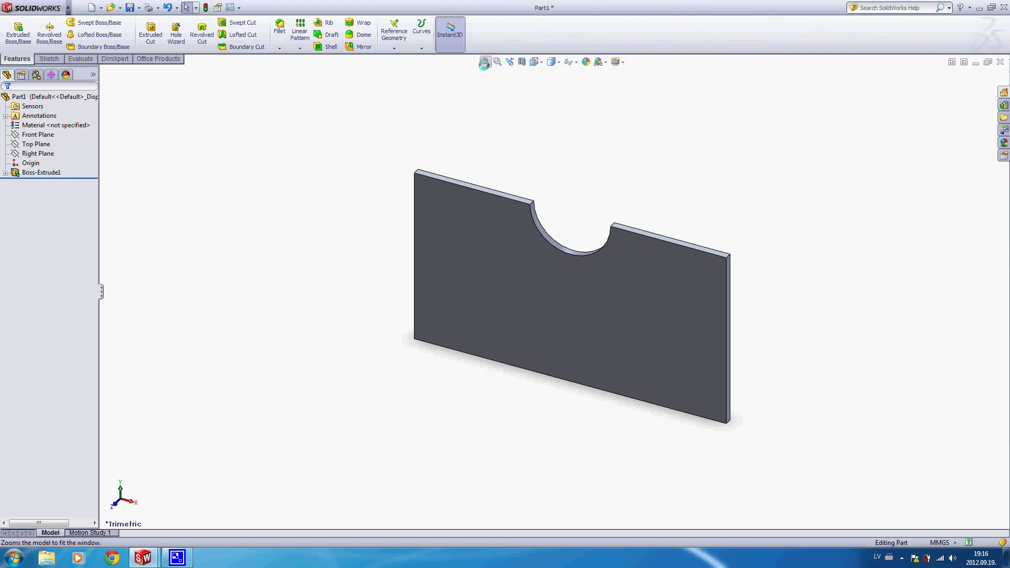
- Zoom to fit the finished 14 mm notched plate in the view
left_click(484, 63)
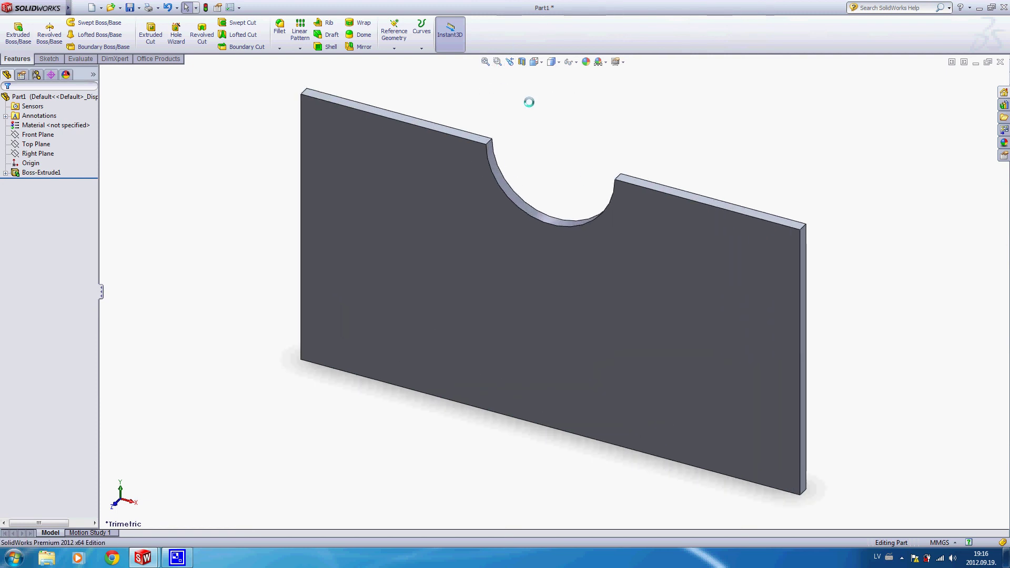